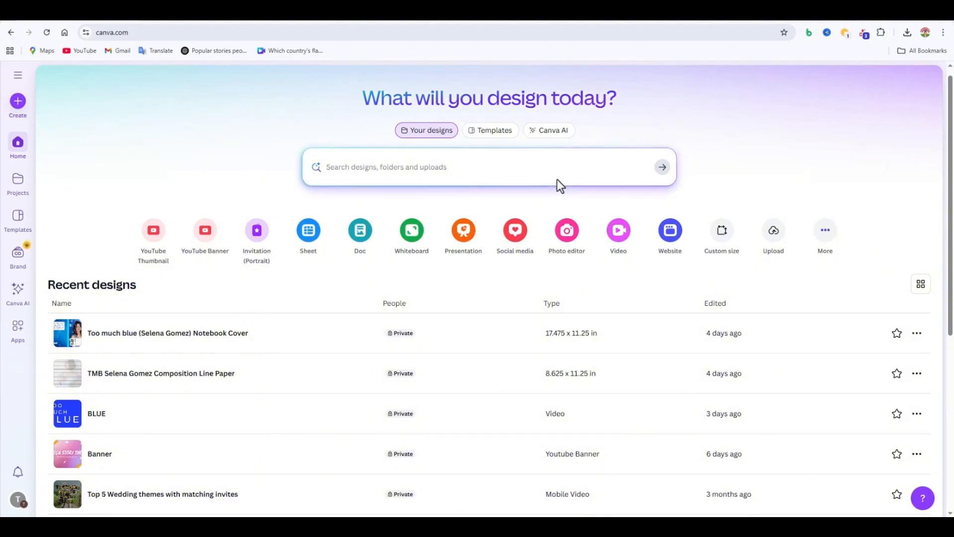
Step: Start a custom-size design and choose inches as its unit
left_click(717, 219)
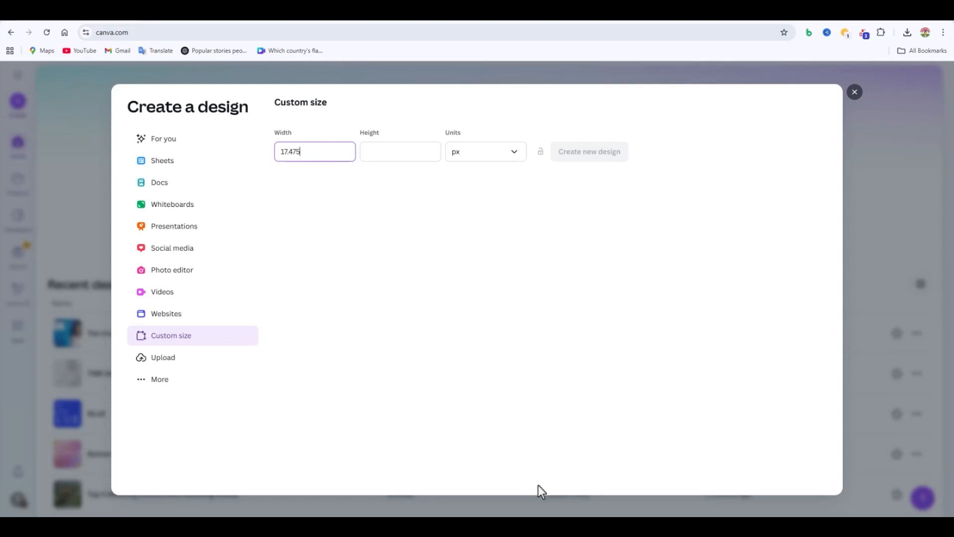
left_click(392, 155)
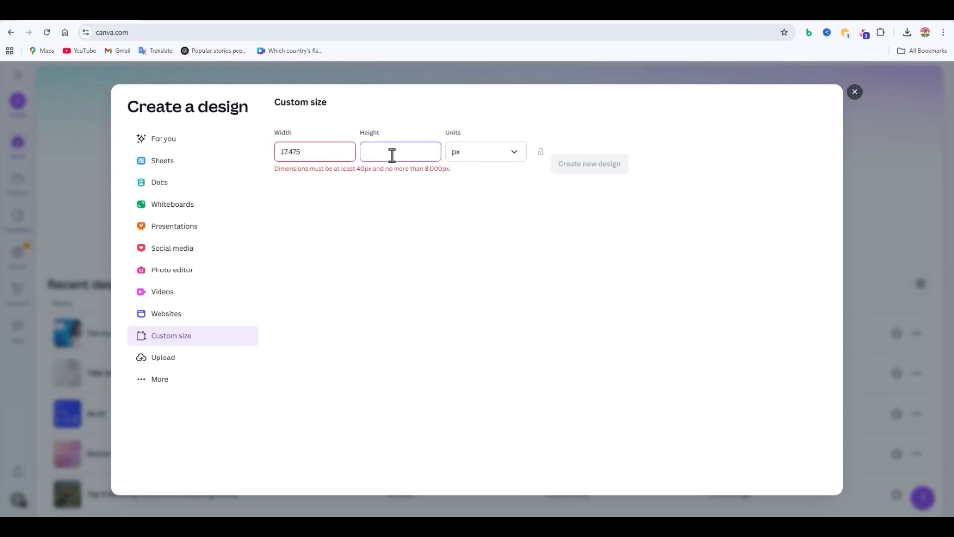
left_click(468, 160)
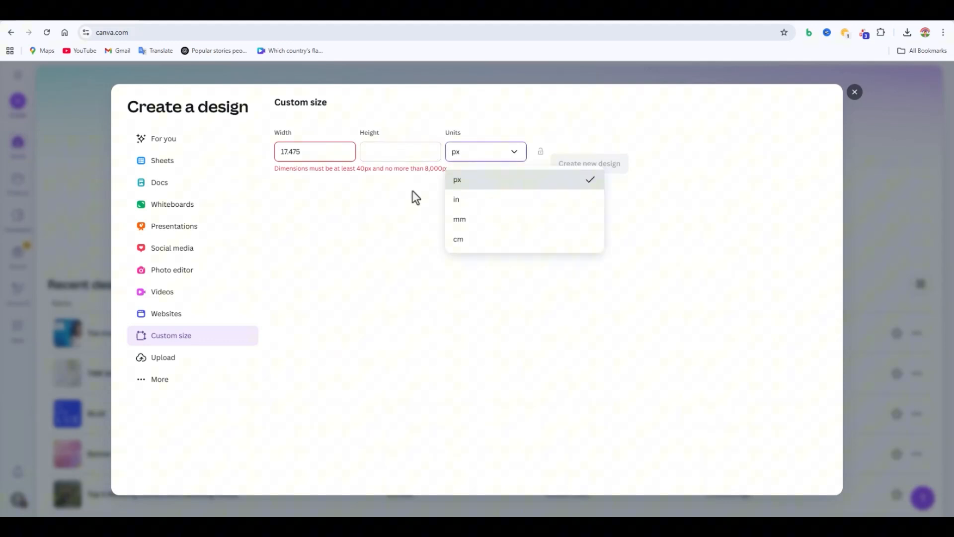
left_click(455, 201)
Step: Set the design's width to 17.475 in and its height to 11.25 in, and create it
left_click(343, 148)
key("BackSpace")
key("BackSpace")
key("BackSpace")
key("BackSpace")
key("BackSpace")
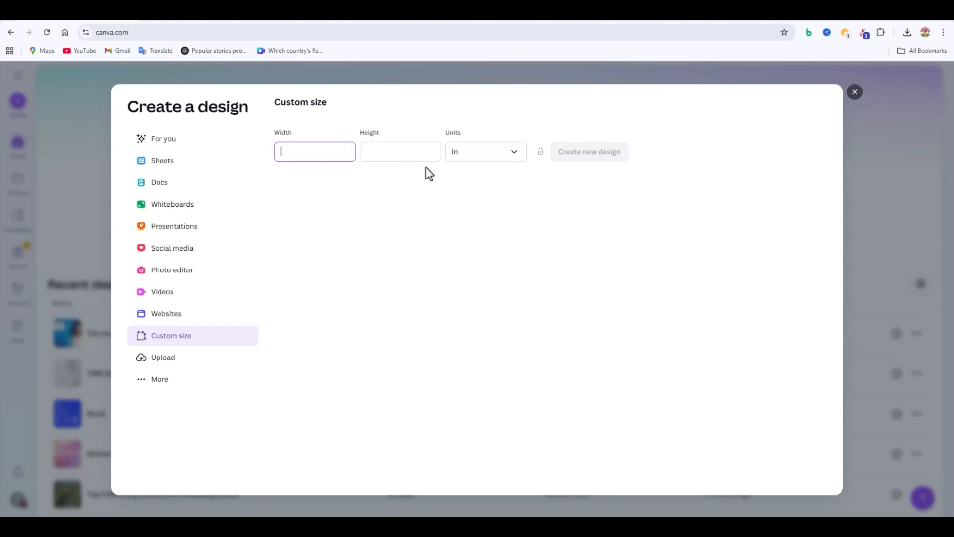
type("17.475")
left_click(411, 149)
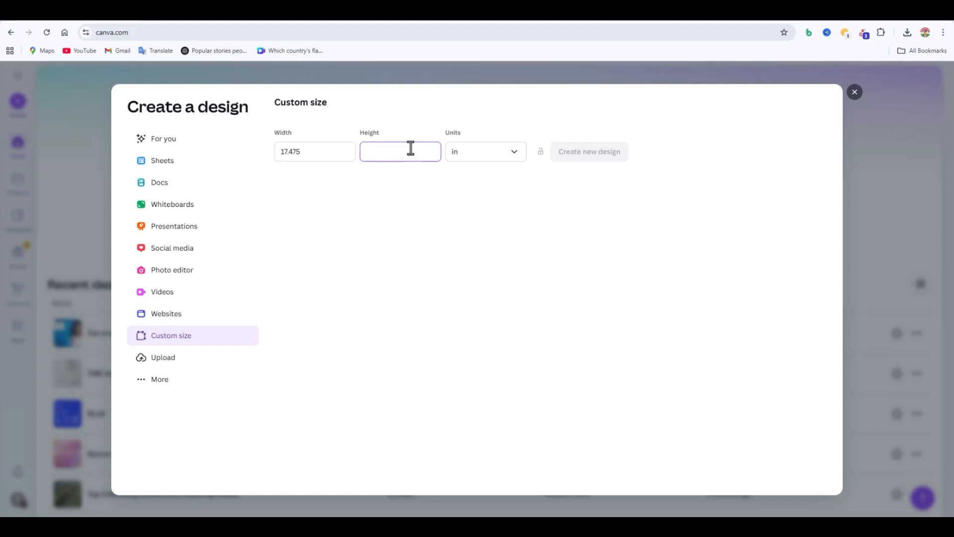
type("11.25")
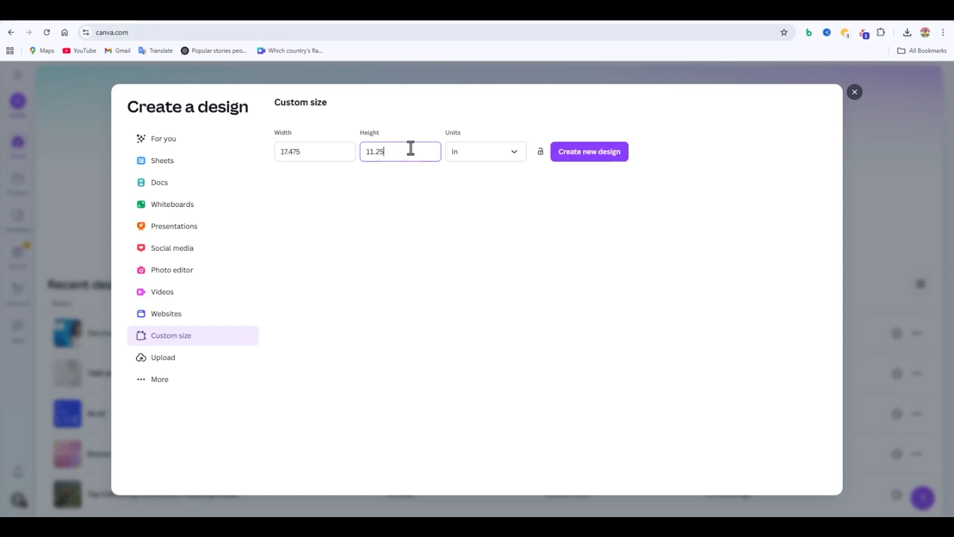
key("Return")
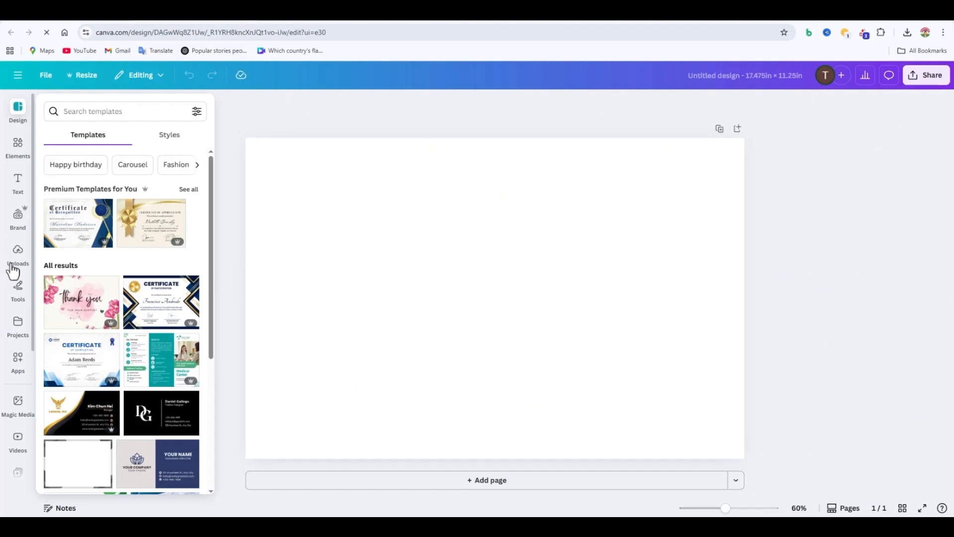
Step: Place the uploaded paperback cover template image on the page and enlarge it to fill the whole page
left_click(14, 268)
scroll(123, 337, "down", 5)
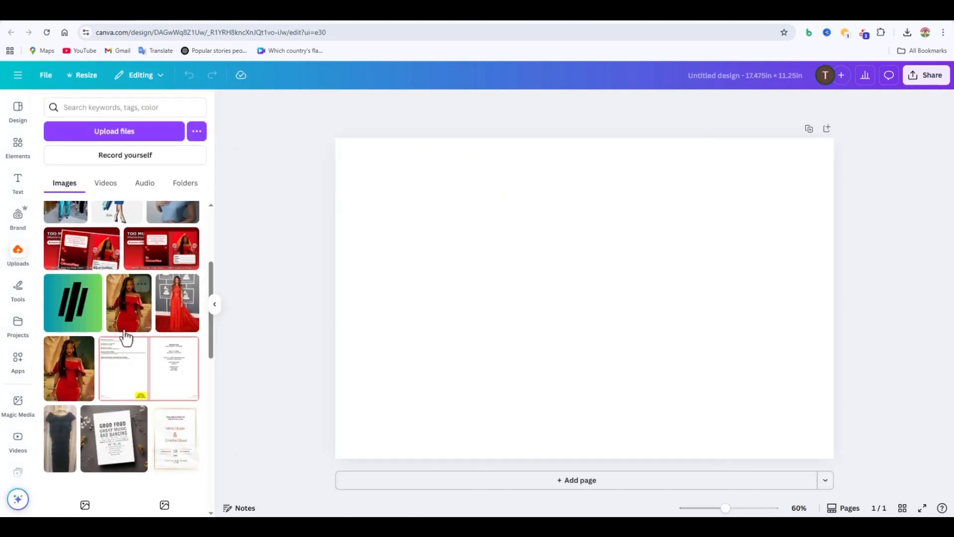
scroll(130, 347, "up", 1)
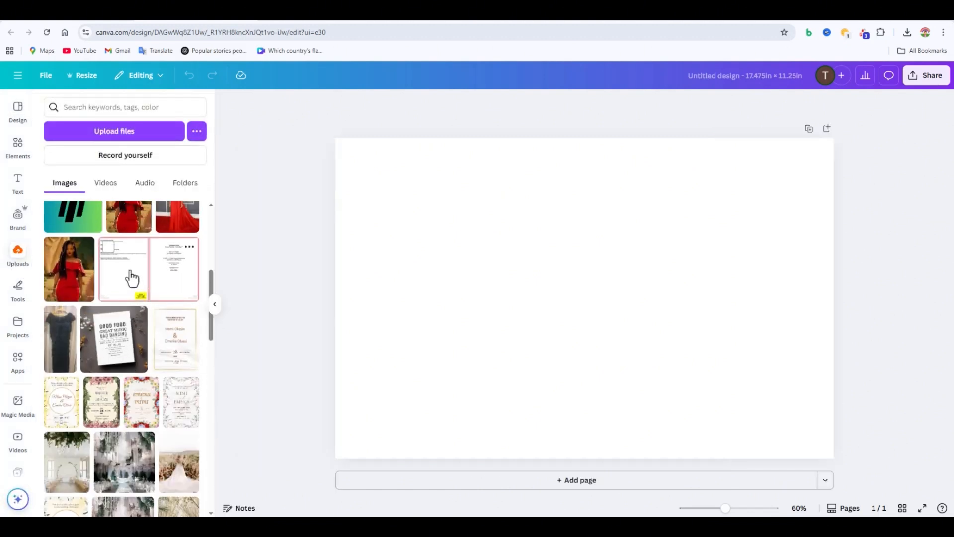
left_click_drag(529, 259, 466, 296)
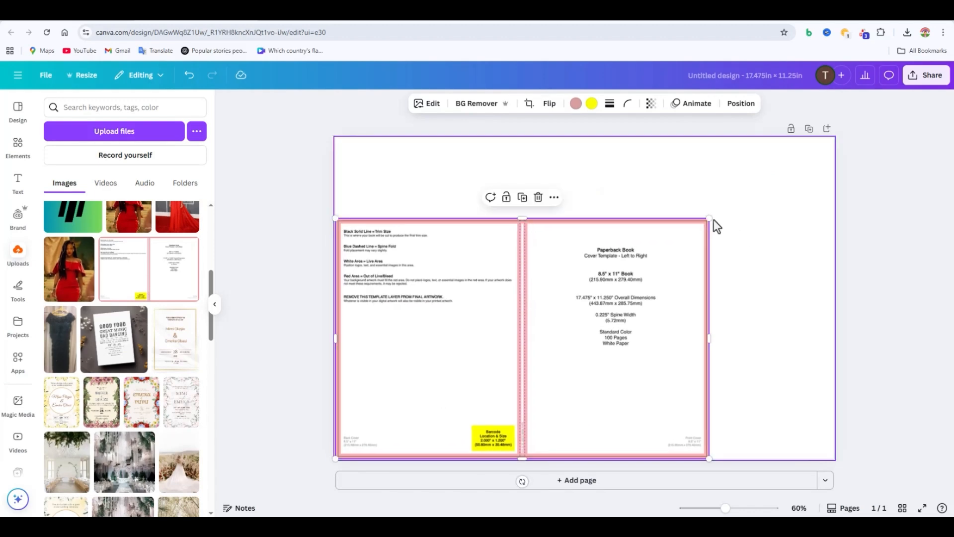
left_click_drag(710, 217, 845, 153)
left_click(893, 182)
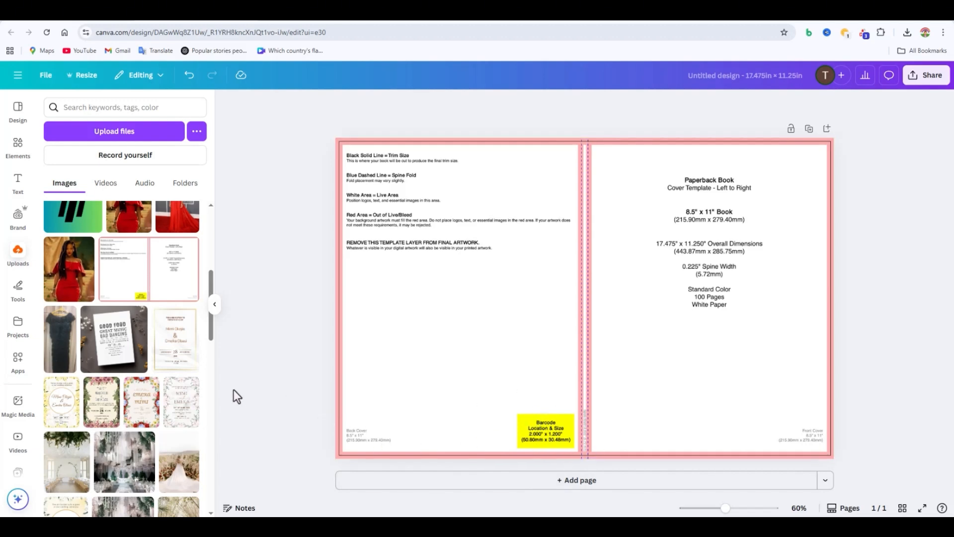
Step: Search the elements library for "yellow background" and restrict the results to photos
left_click(19, 148)
left_click(148, 107)
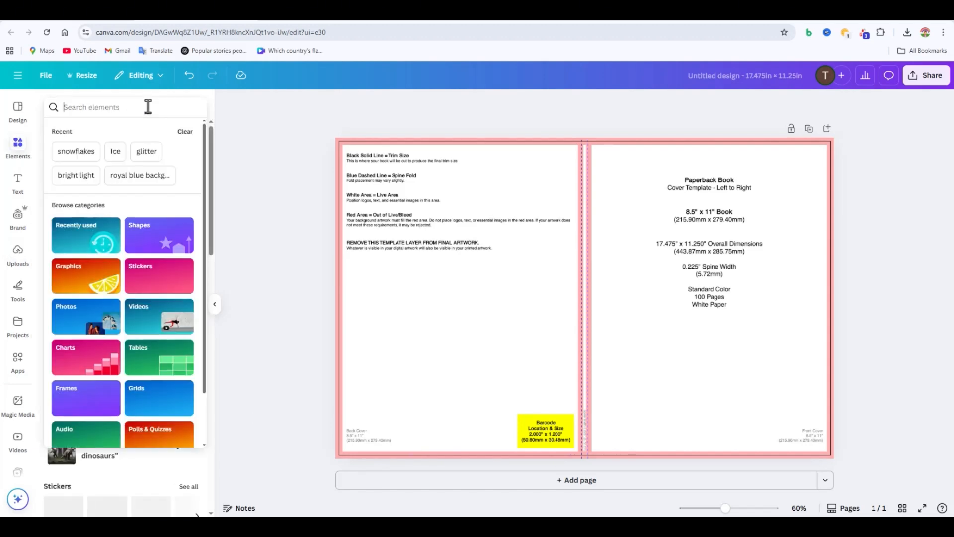
type("yell")
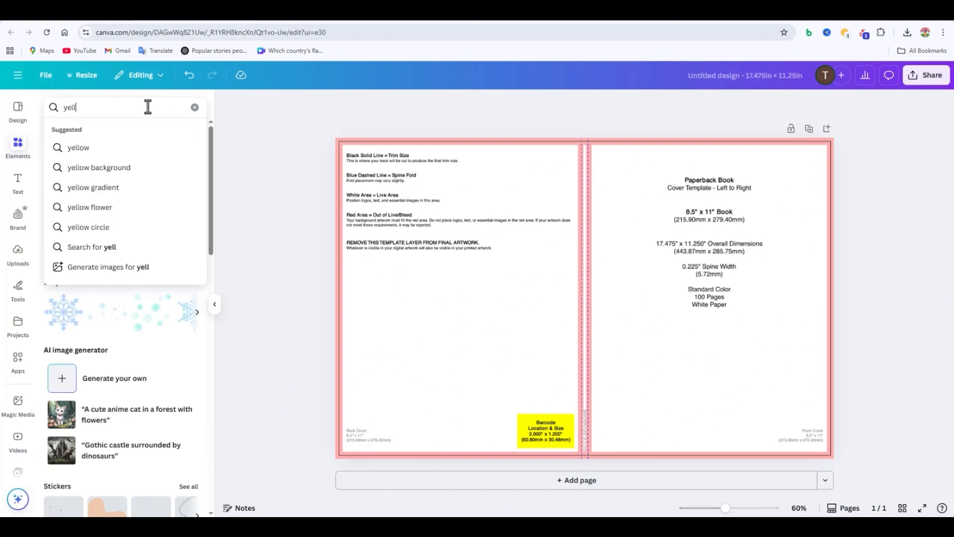
type("ow bac")
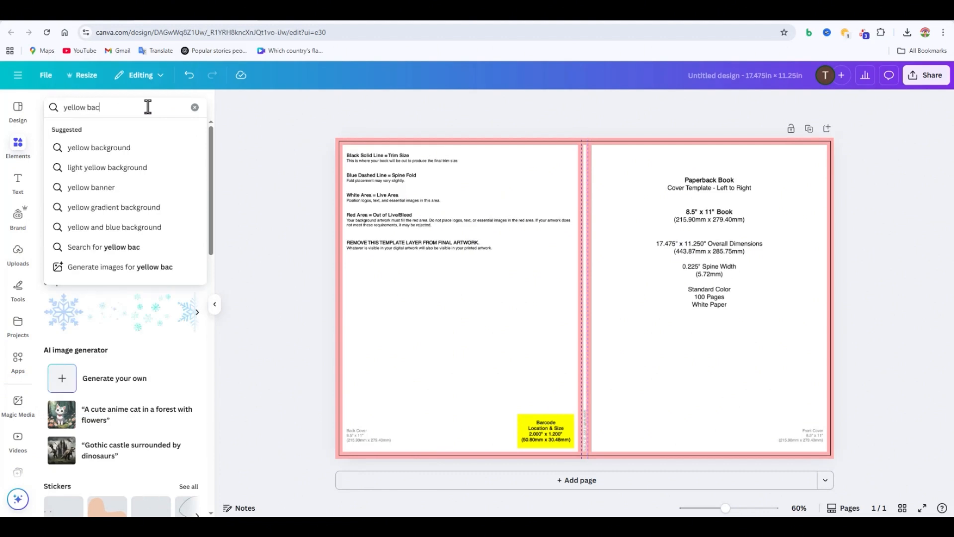
left_click(182, 150)
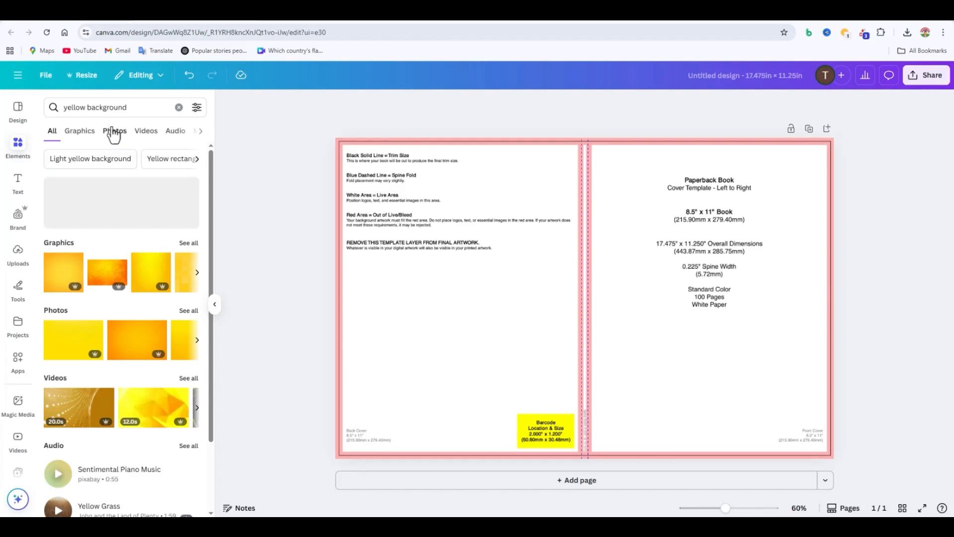
left_click(115, 131)
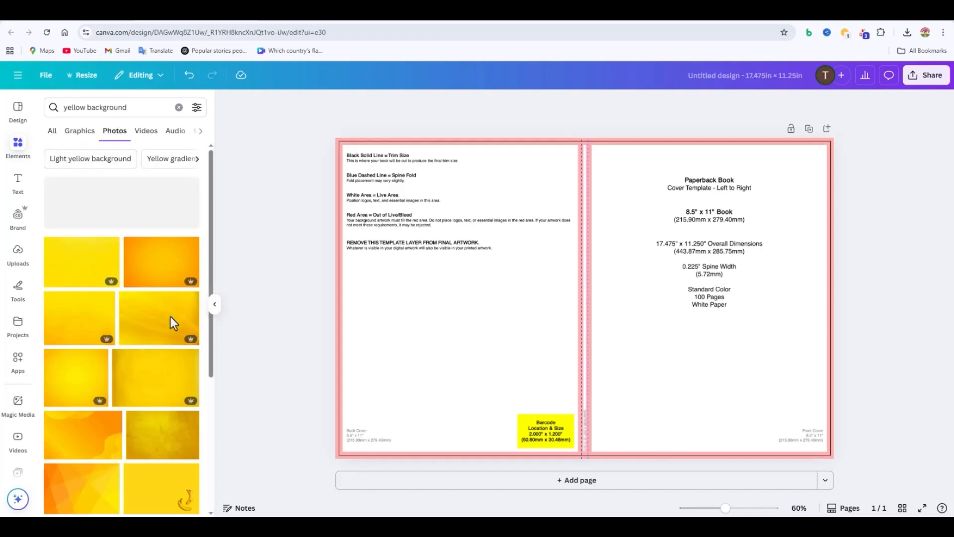
Step: Try a yellow sunburst photo as the front cover's background by resizing and moving it, and delete it
scroll(127, 347, "down", 5)
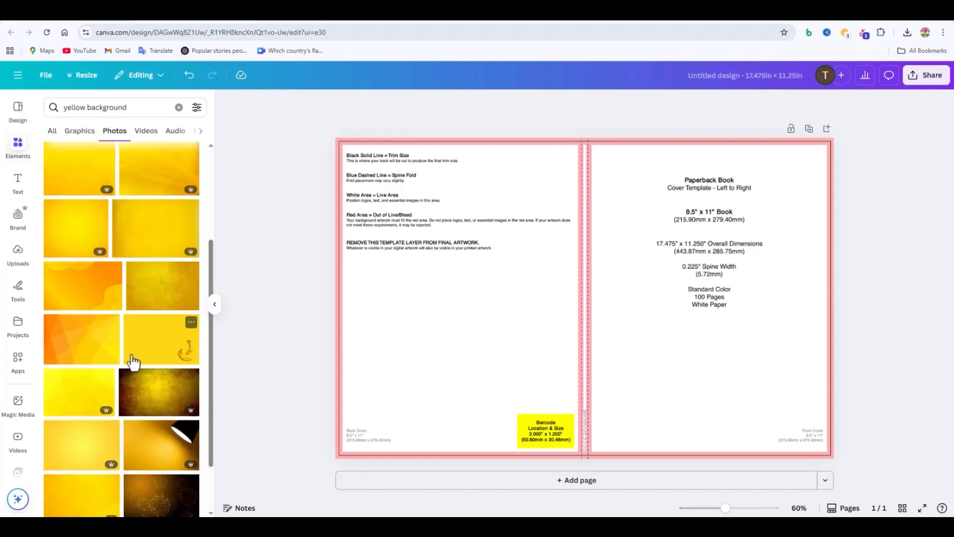
scroll(155, 354, "down", 5)
scroll(151, 403, "down", 3)
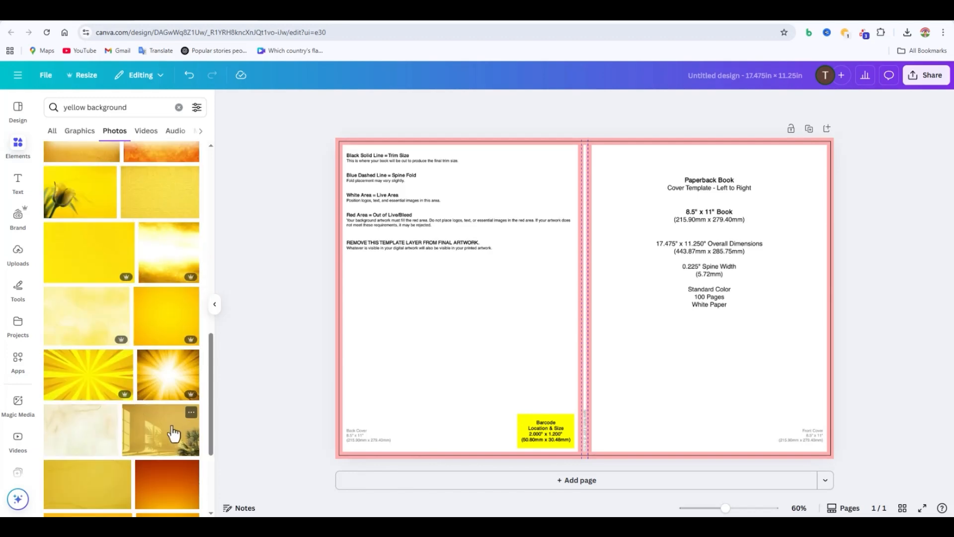
left_click(85, 390)
left_click_drag(399, 337, 580, 332)
left_click_drag(707, 214, 708, 138)
left_click_drag(834, 298, 871, 294)
left_click_drag(578, 300, 396, 305)
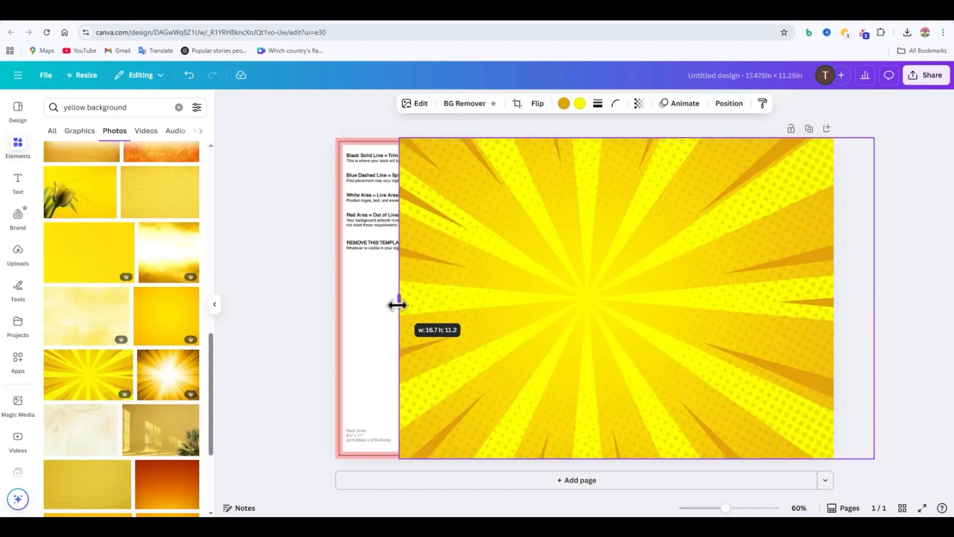
left_click_drag(616, 337, 722, 338)
left_click_drag(503, 301, 577, 314)
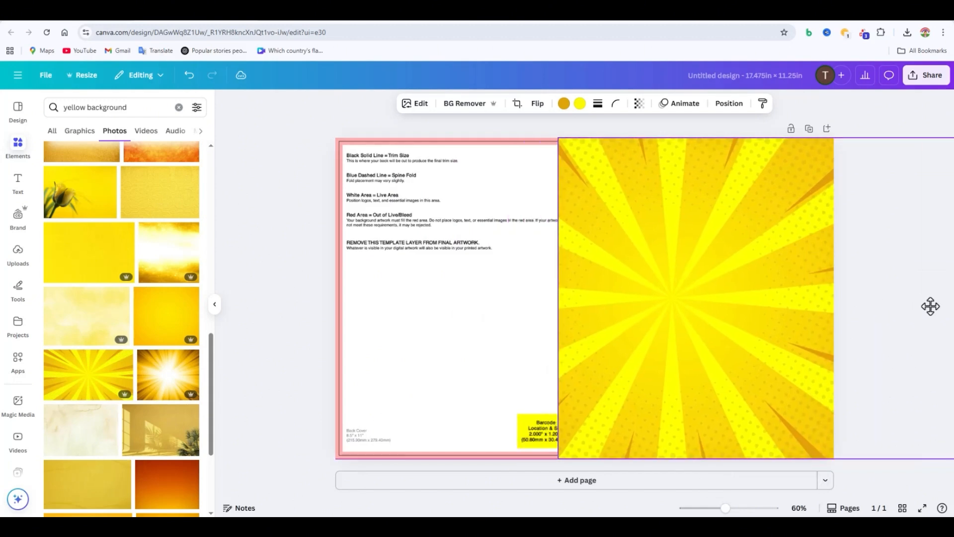
left_click_drag(796, 336, 786, 317)
left_click_drag(900, 298, 834, 293)
key("Delete")
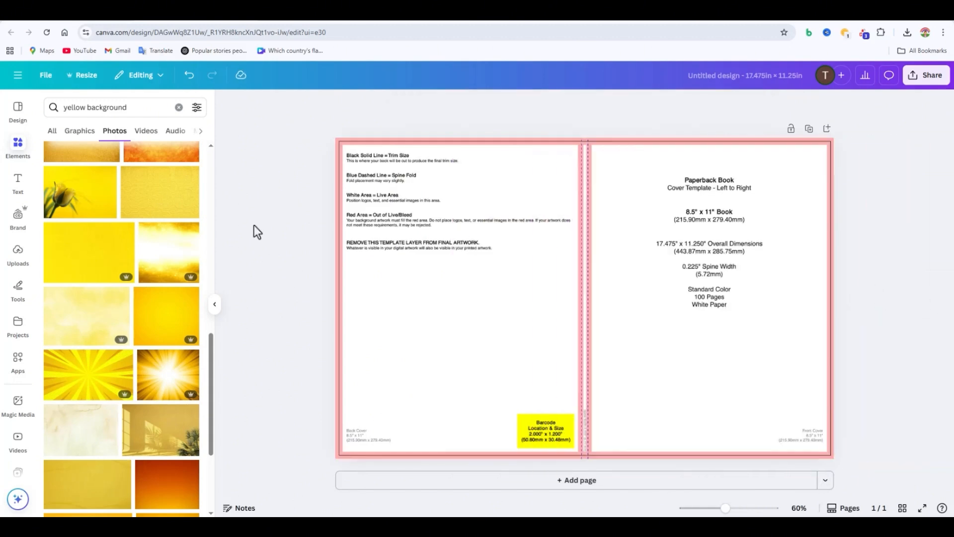
scroll(149, 323, "up", 10)
scroll(110, 322, "down", 6)
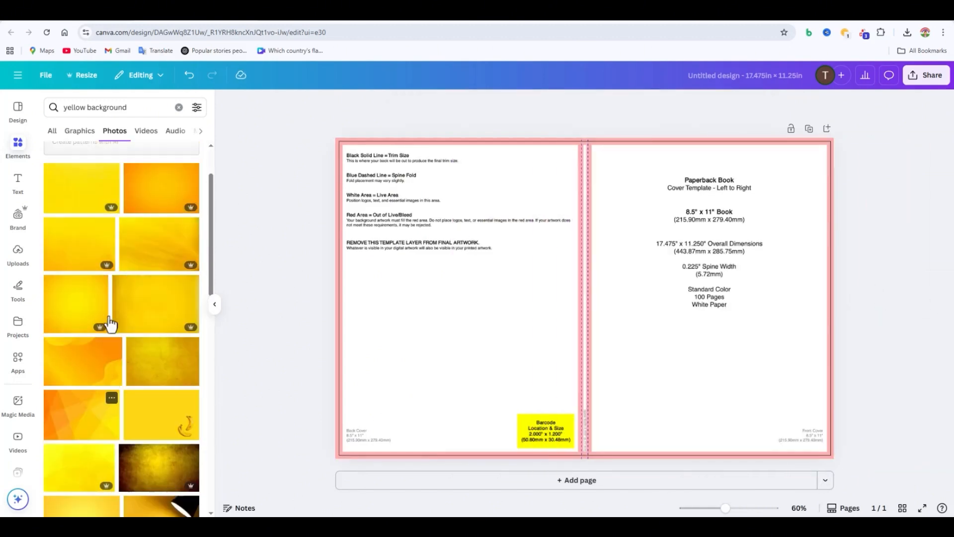
scroll(105, 325, "down", 5)
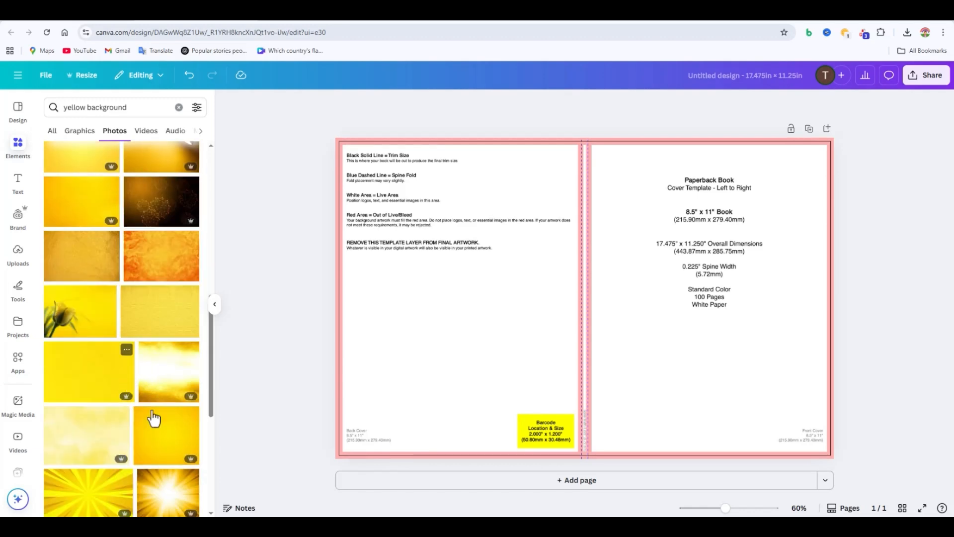
left_click(167, 217)
key("Delete")
Step: Add the golden-yellow gradient photo and fit it over the front cover half at full page height
scroll(159, 388, "down", 1)
left_click(159, 388)
left_click_drag(545, 332, 577, 330)
left_click_drag(706, 202, 706, 138)
left_click(893, 306)
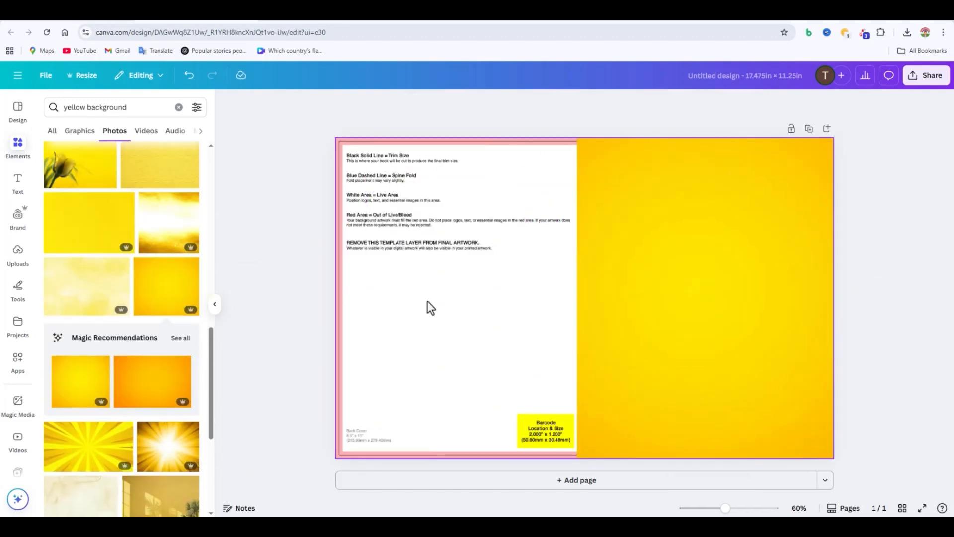
Step: Add a plain light-textured yellow photo and fit it over the back cover half at full page height
scroll(114, 348, "down", 5)
scroll(131, 393, "down", 5)
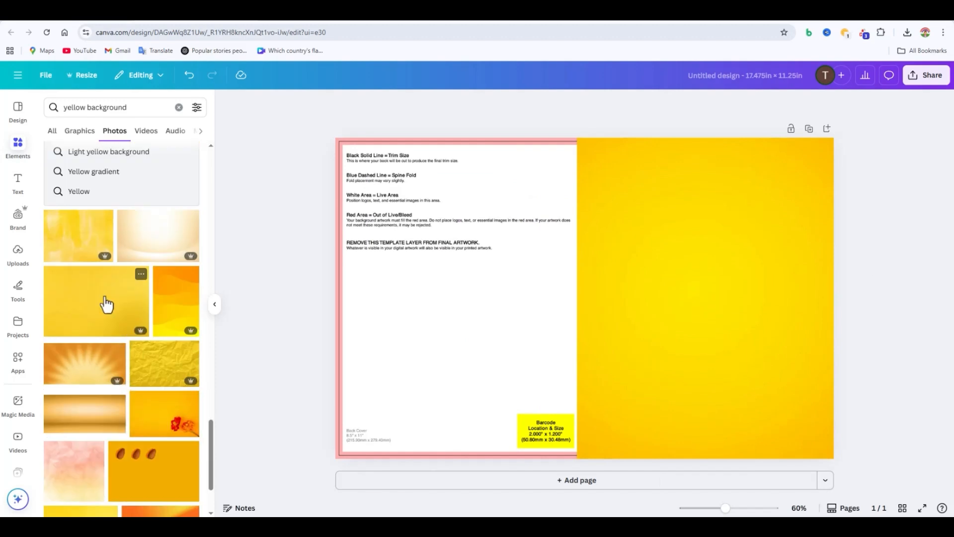
scroll(104, 301, "down", 5)
left_click(96, 426)
left_click_drag(565, 326, 512, 356)
left_click_drag(725, 329, 576, 329)
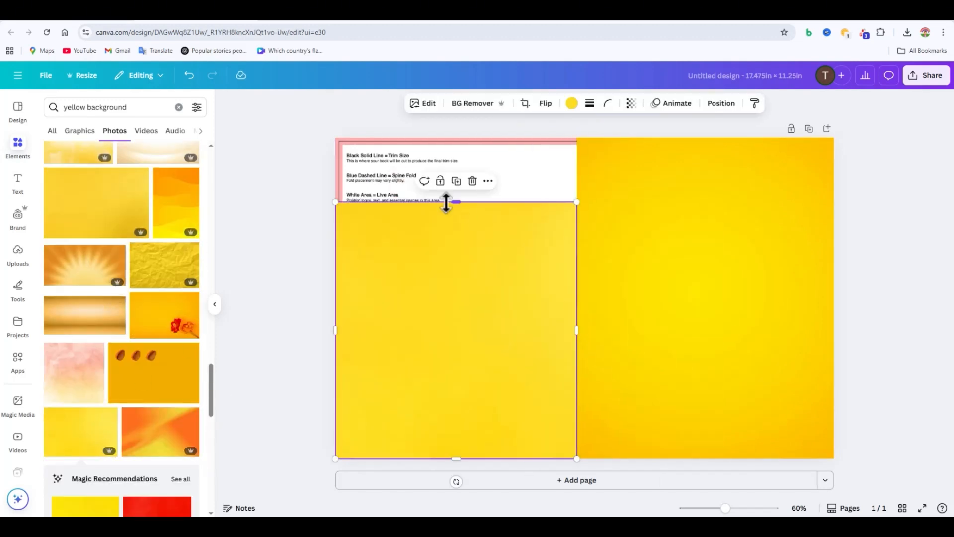
left_click_drag(454, 202, 454, 138)
left_click(910, 223)
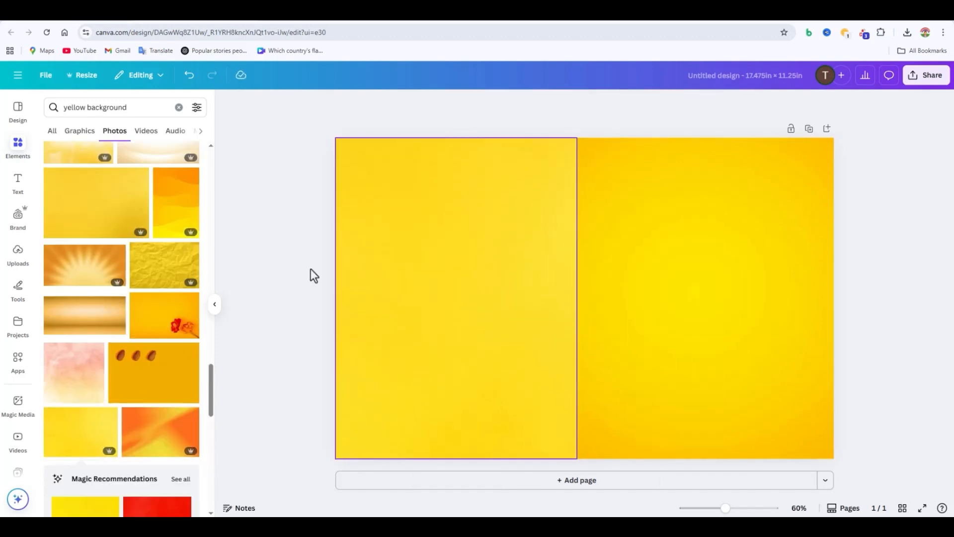
scroll(184, 405, "down", 10)
scroll(159, 398, "down", 3)
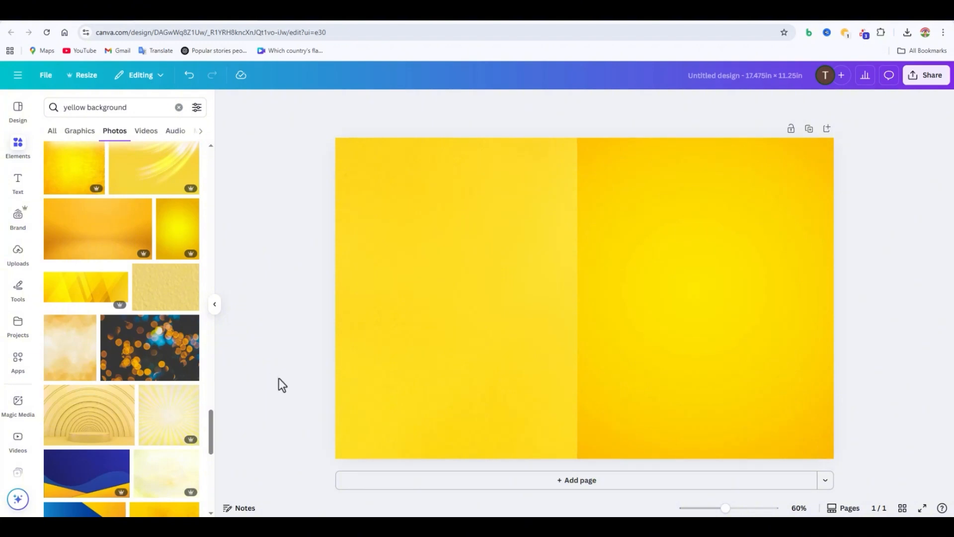
scroll(160, 257, "down", 10)
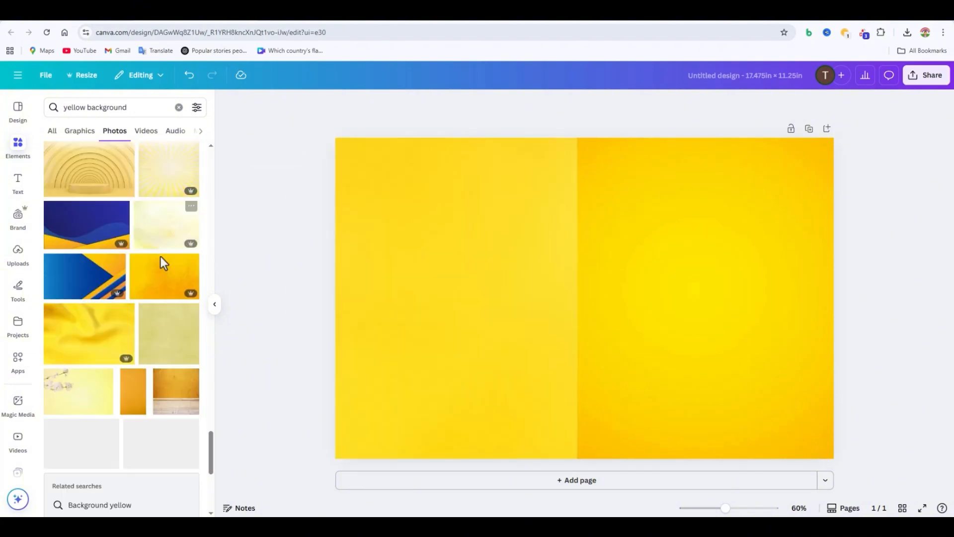
scroll(209, 360, "down", 3)
scroll(166, 384, "down", 7)
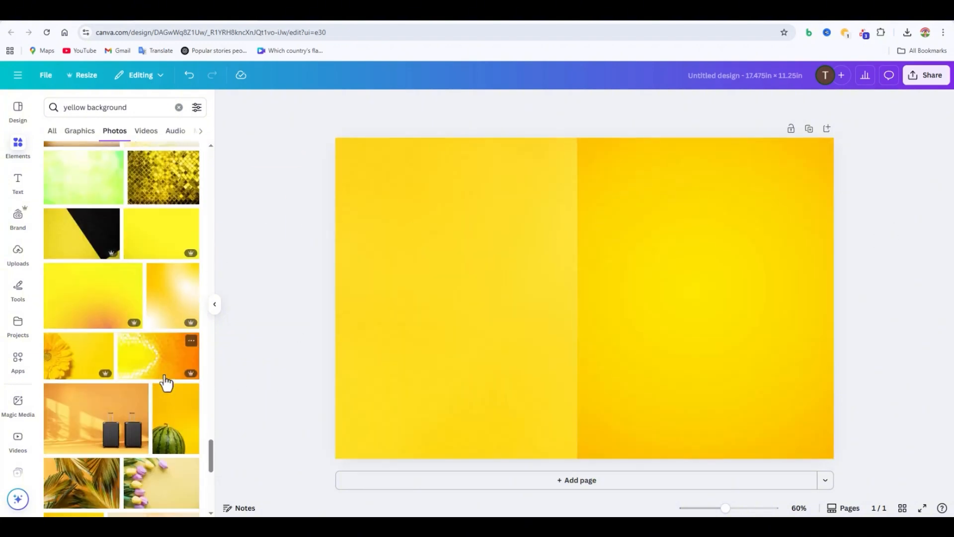
scroll(166, 383, "up", 4)
Step: Add a square shape between the two covers and reshape it into a narrow, full-height strip over the spine
left_click_drag(164, 376, 250, 353)
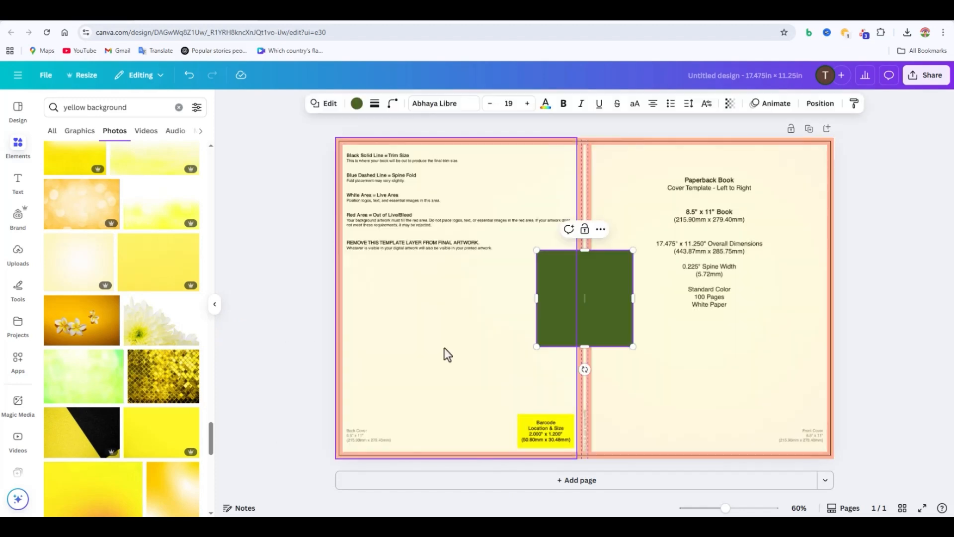
left_click(357, 103)
left_click_drag(584, 356, 606, 456)
left_click_drag(584, 250, 592, 141)
left_click_drag(632, 299, 604, 298)
Step: Recolor the spine strip to the custom pale yellow #FFEAA0
scroll(124, 286, "down", 6)
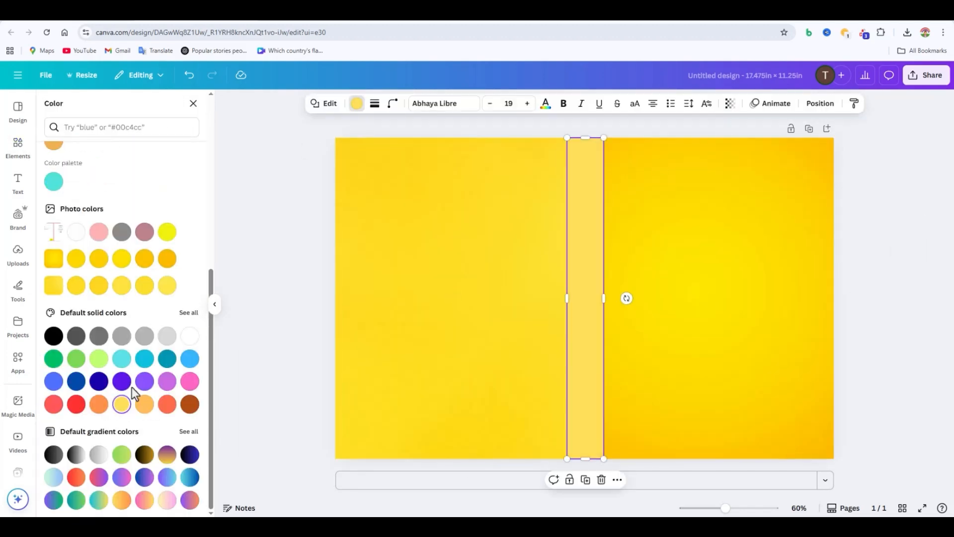
left_click(145, 259)
scroll(159, 220, "up", 4)
scroll(159, 222, "up", 2)
left_click(54, 178)
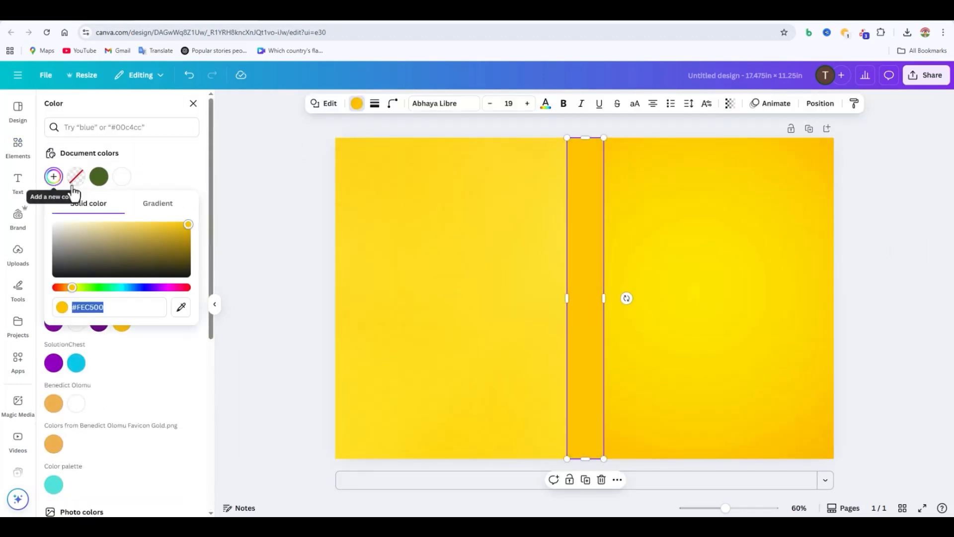
left_click_drag(187, 226, 103, 222)
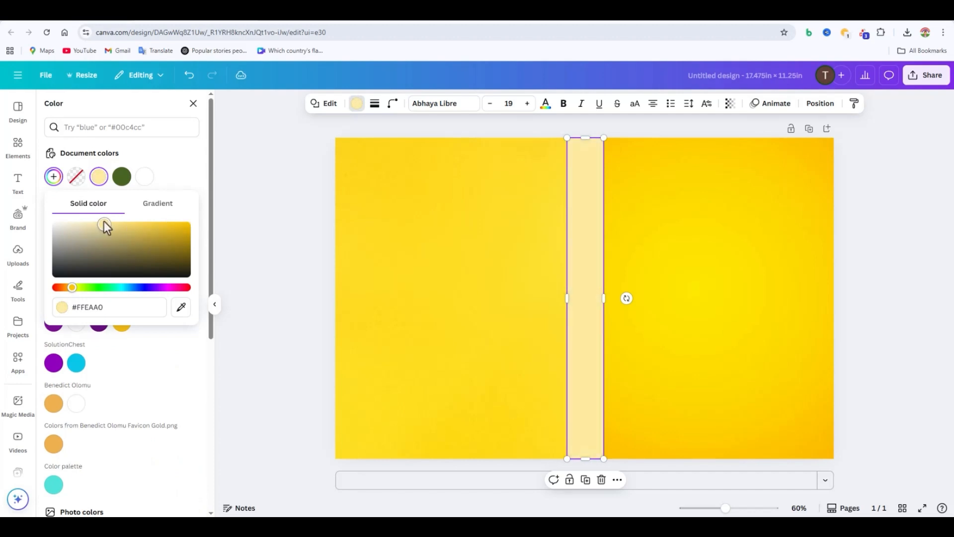
left_click(251, 263)
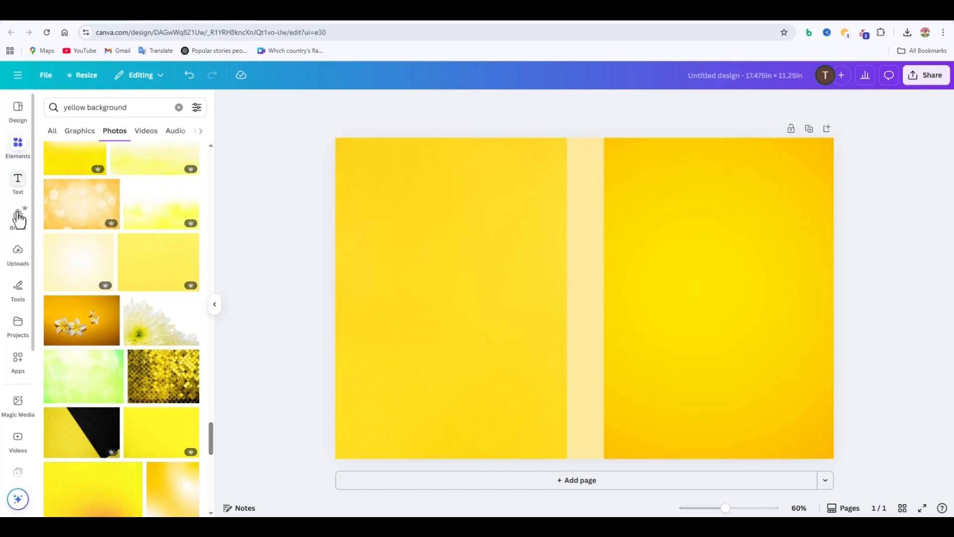
Step: Try the uploaded photo of the woman in the pale satin dress on the front cover with its background removed
left_click(20, 254)
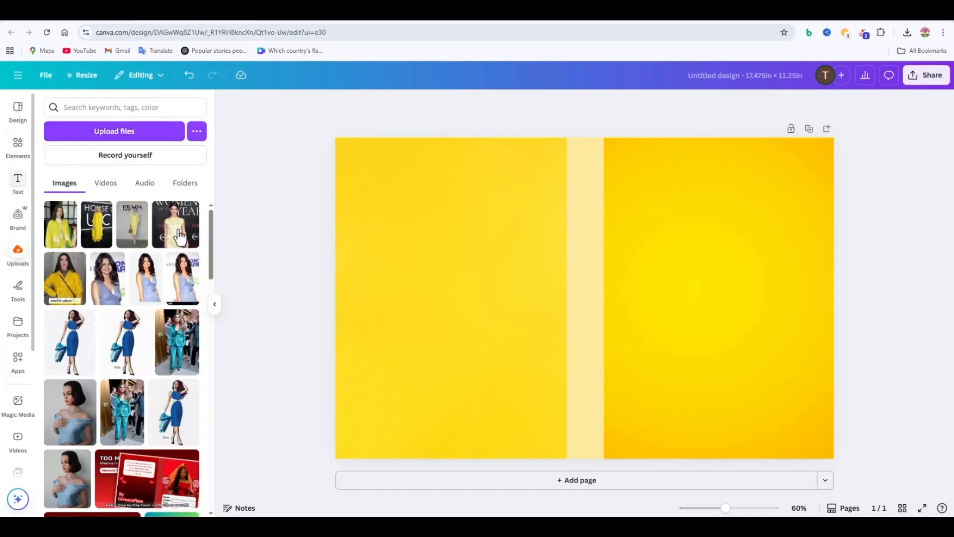
left_click(176, 238)
left_click_drag(655, 276, 774, 309)
left_click_drag(784, 252, 894, 137)
left_click_drag(624, 411, 588, 470)
left_click(452, 104)
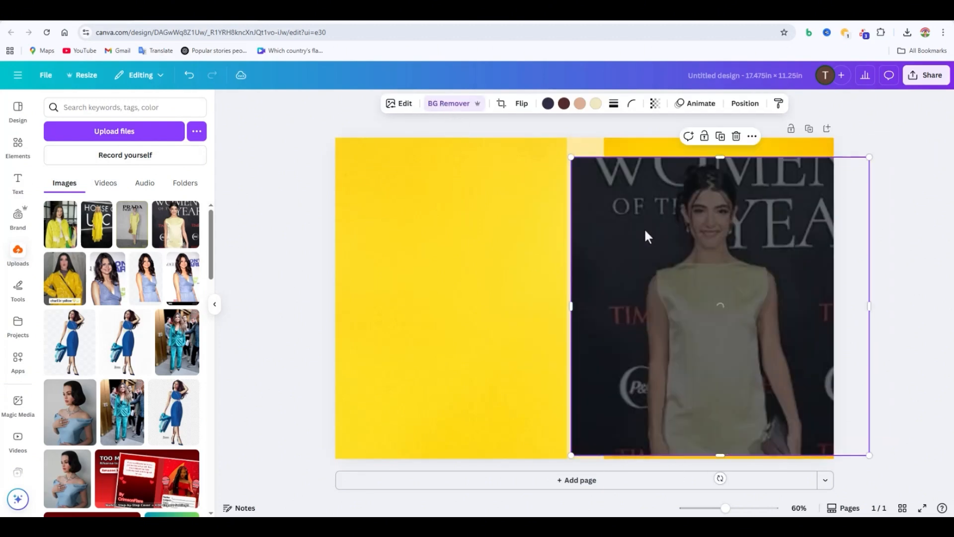
key("Delete")
Step: Add the satin-dress photo again and replace it with a 2x upscaled version using Image Upscaler
left_click(176, 225)
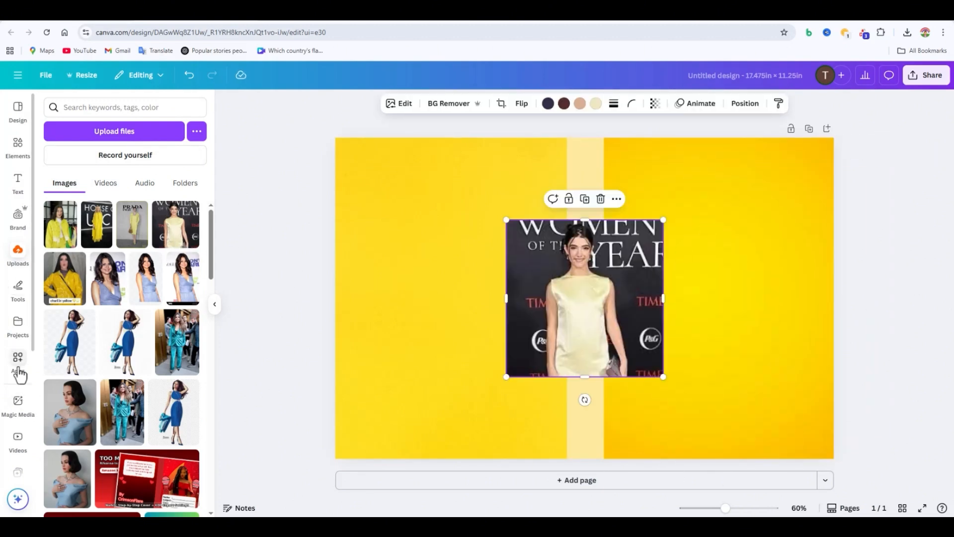
scroll(21, 381, "down", 4)
left_click(18, 458)
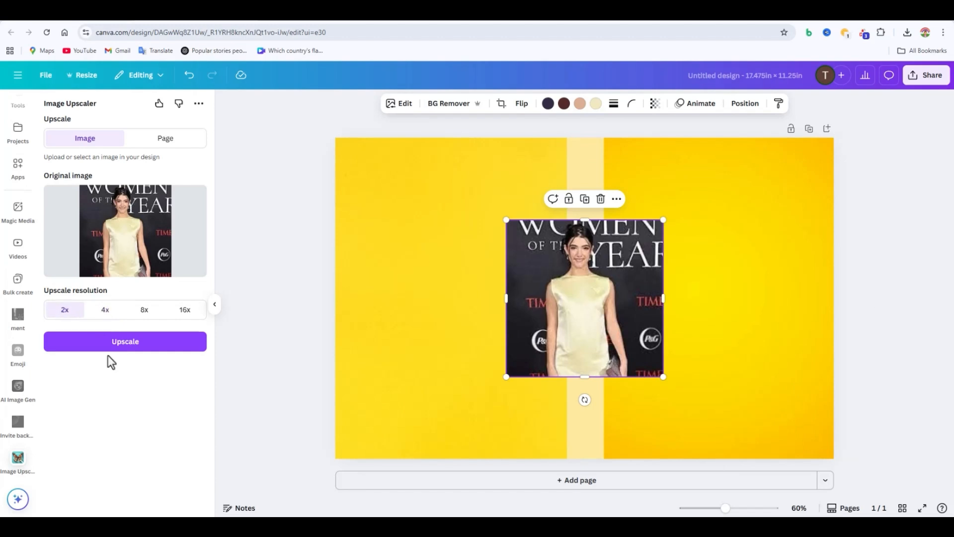
left_click(144, 347)
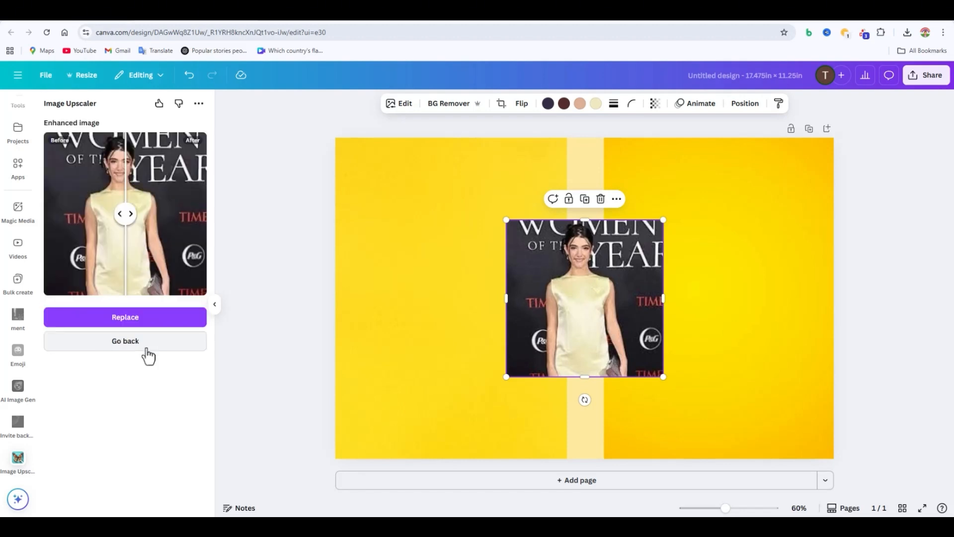
left_click(125, 317)
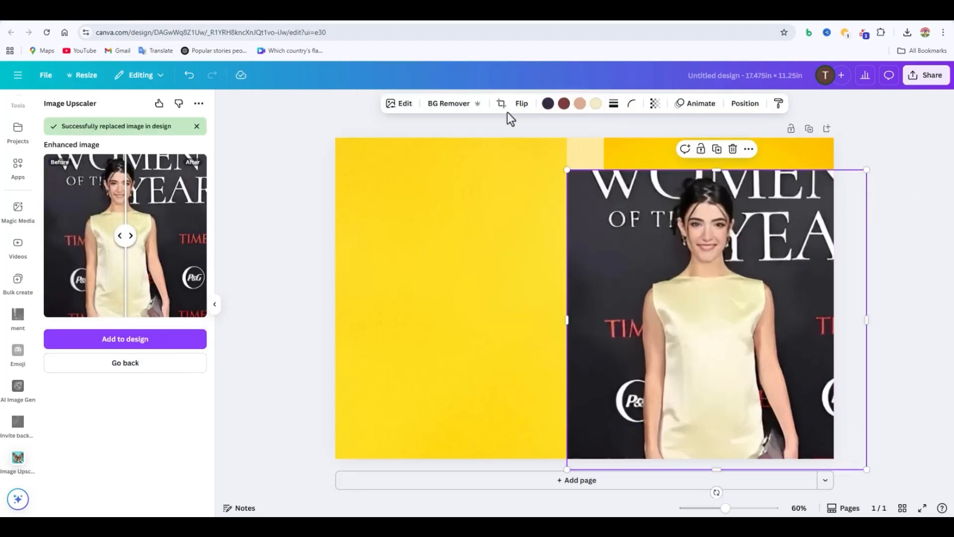
Step: Try the upscaled satin-dress photo on the front cover without its background, and discard the photo
left_click(926, 361)
left_click(782, 330)
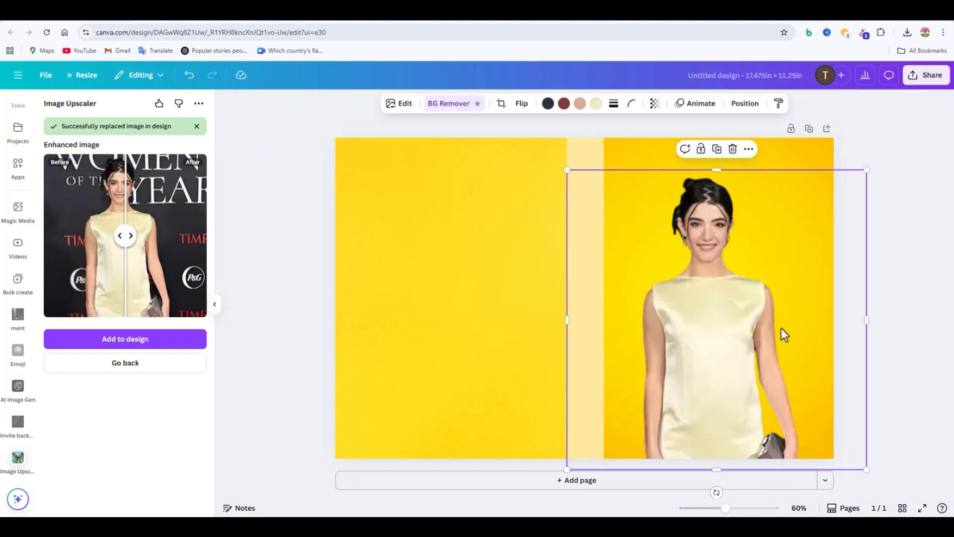
key("Delete")
Step: Add the uploaded yellow-jacket photo at near full height along the front cover's bottom edge and remove its background
left_click(17, 262)
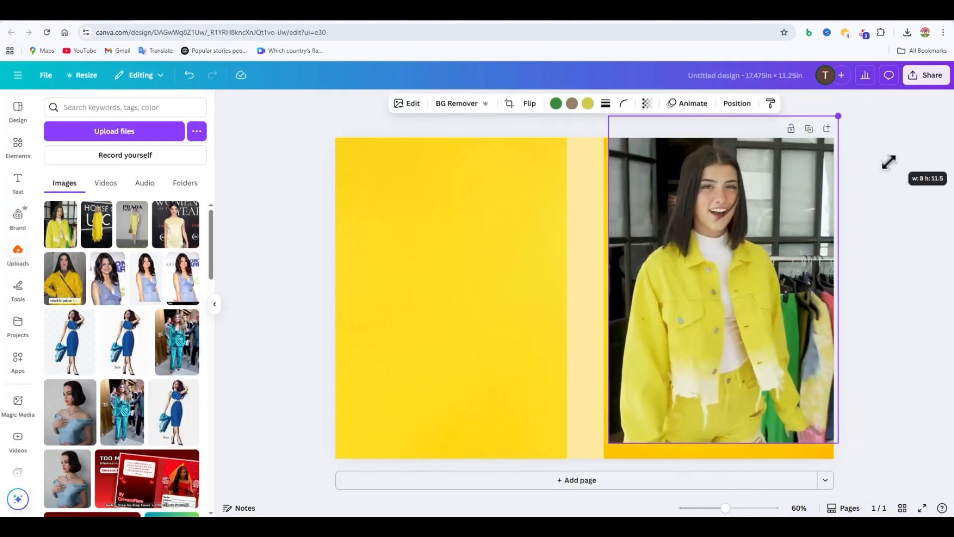
left_click_drag(889, 162, 884, 199)
left_click_drag(739, 236, 739, 251)
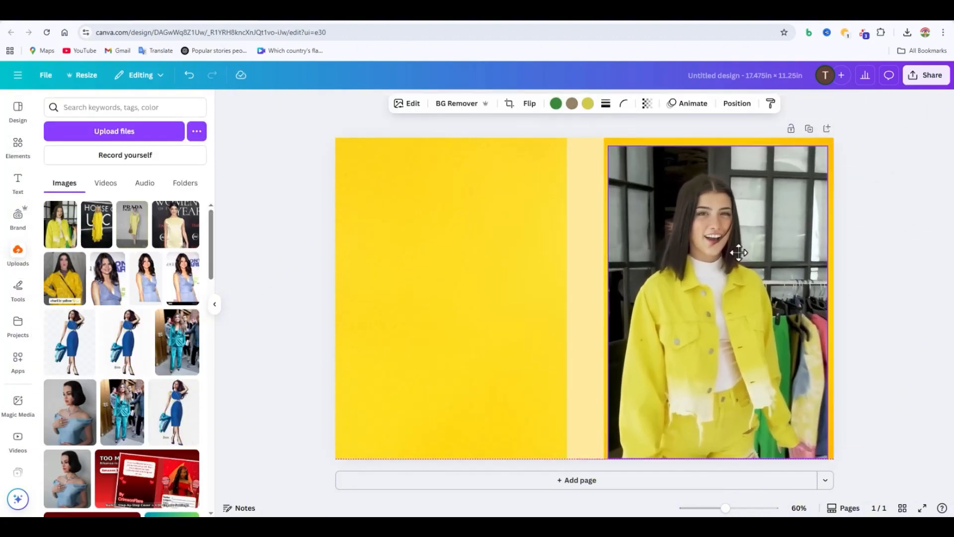
left_click(457, 104)
left_click(892, 351)
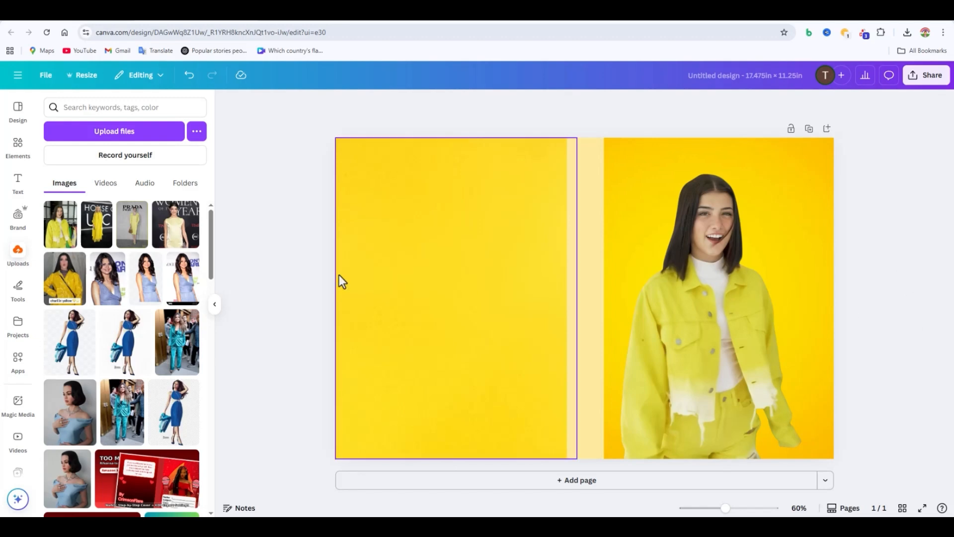
left_click(715, 340)
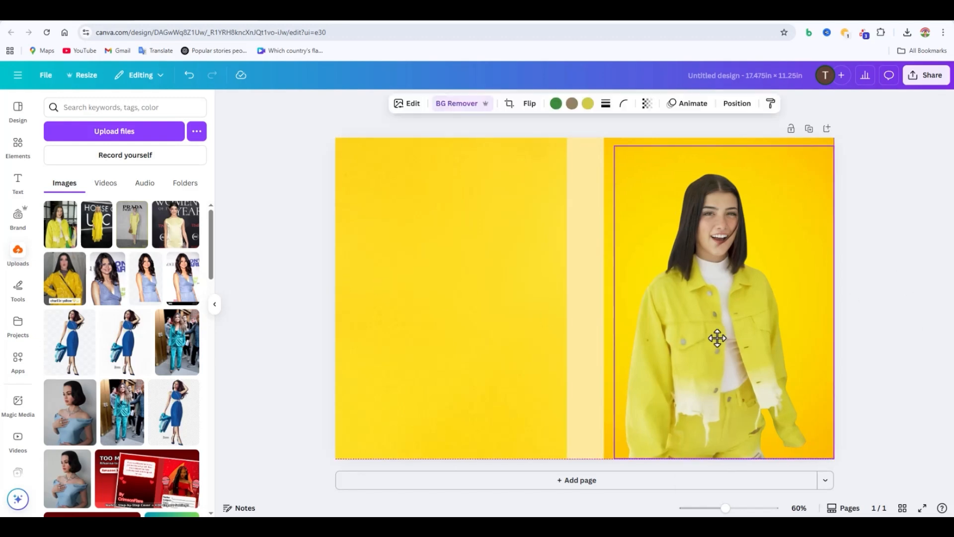
left_click(898, 373)
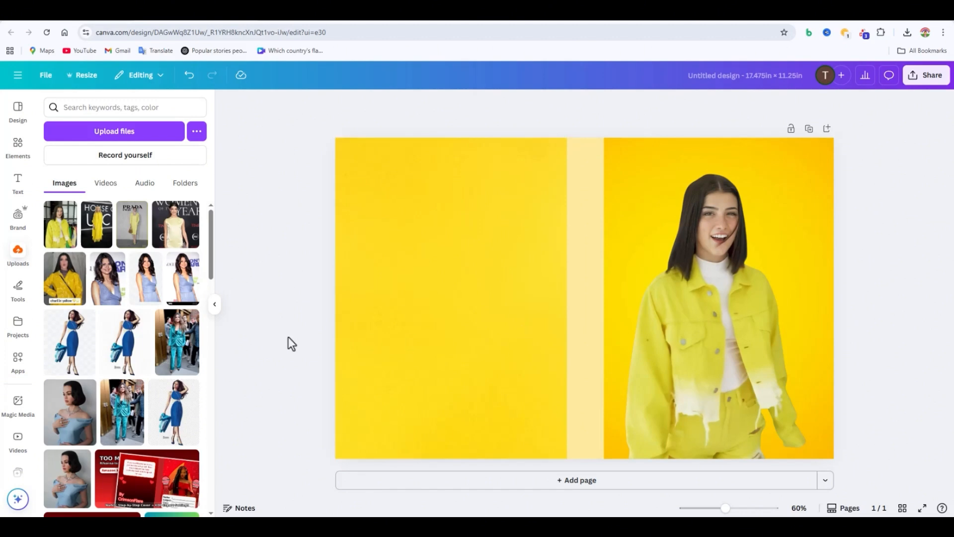
Step: Search the elements library for "daffodils" and look through the graphics
left_click(19, 147)
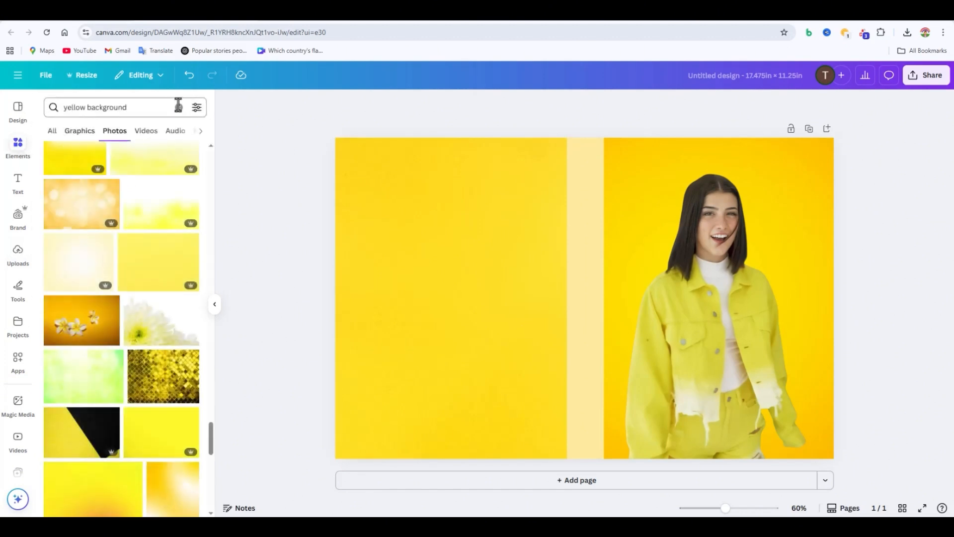
left_click(178, 108)
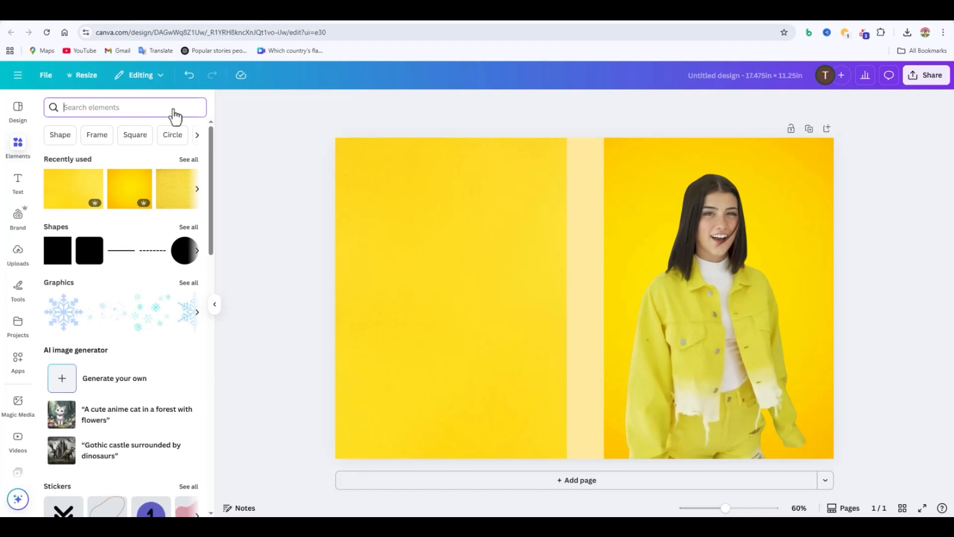
type("daffodil")
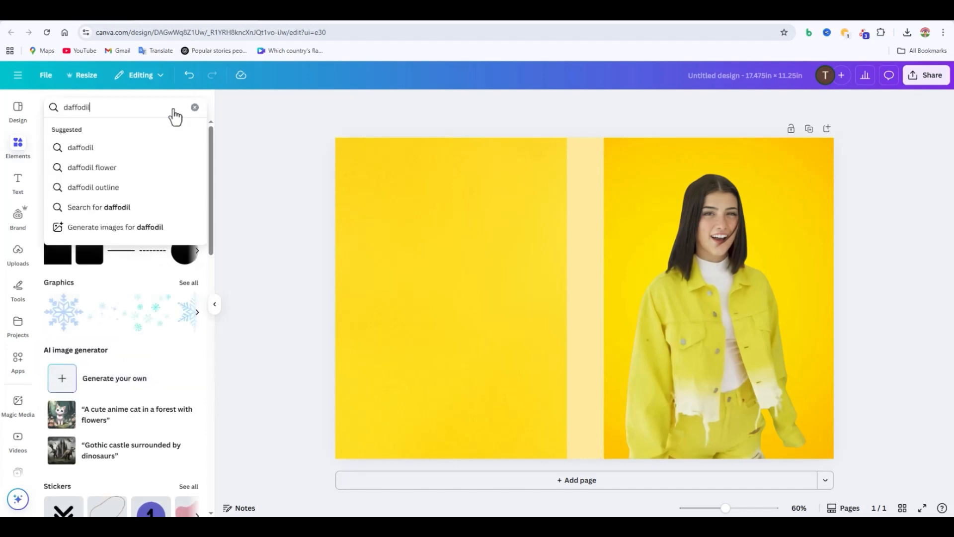
type("s")
key("Return")
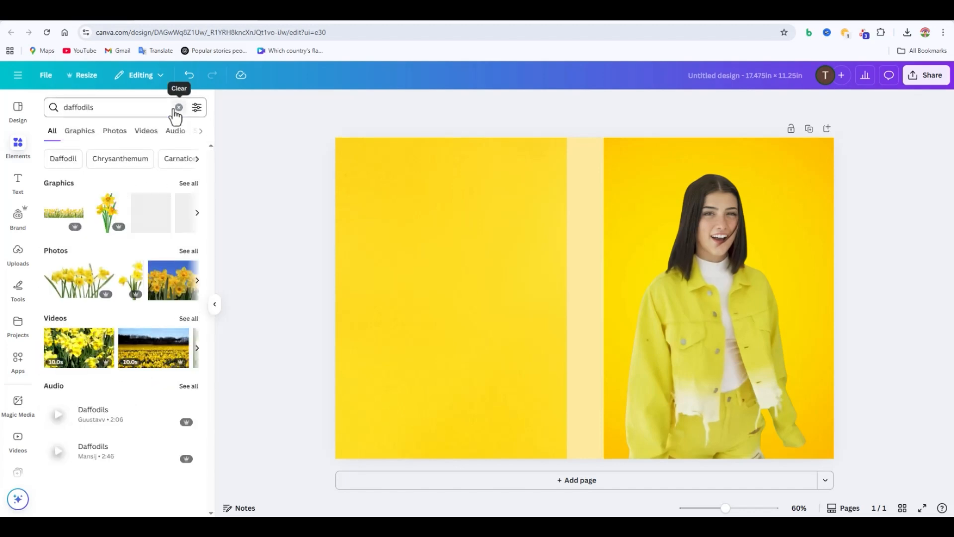
left_click(86, 142)
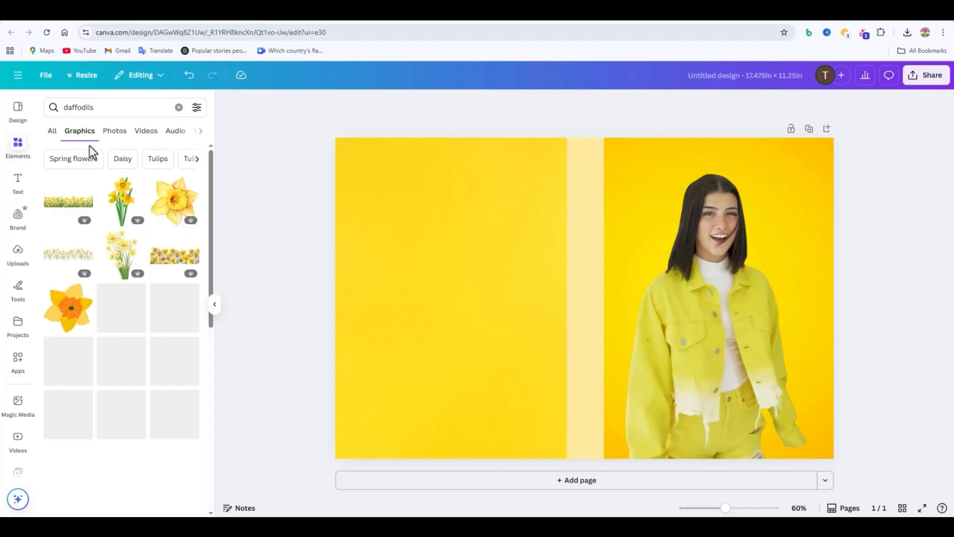
scroll(153, 299, "down", 5)
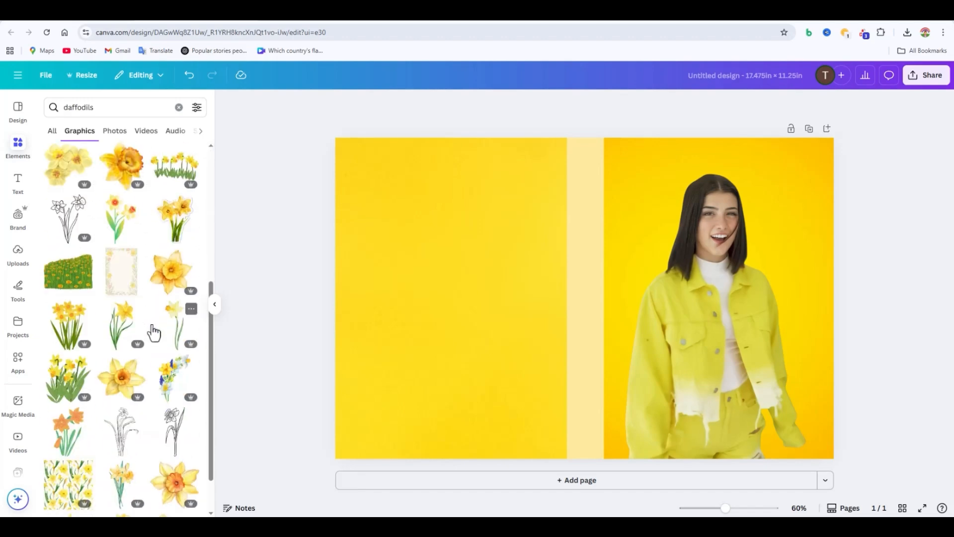
scroll(153, 332, "down", 10)
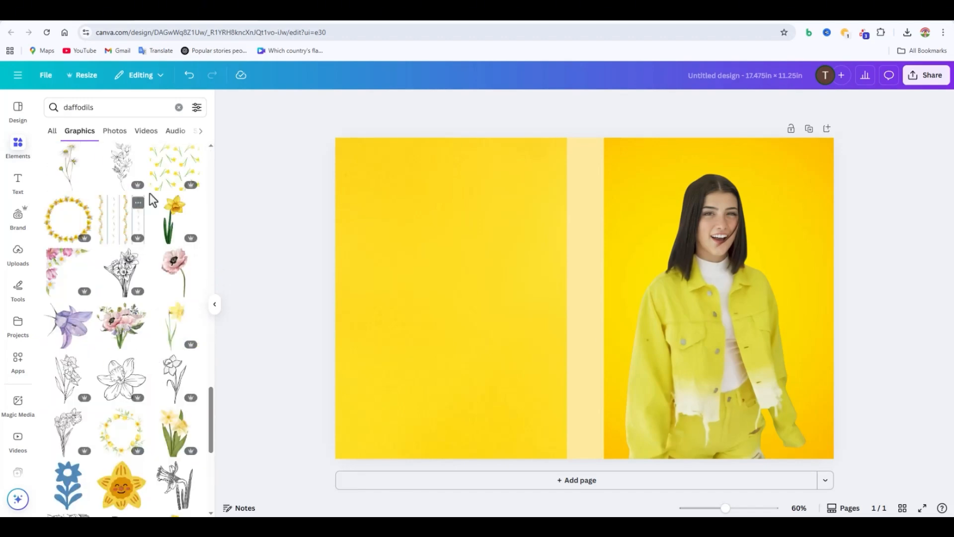
Step: Search the graphics for "bouquet of daffodils" and try the tall bouquet on the cover
triple_click(113, 108)
key("BackSpace")
type("bouquet of daffodils")
key("Return")
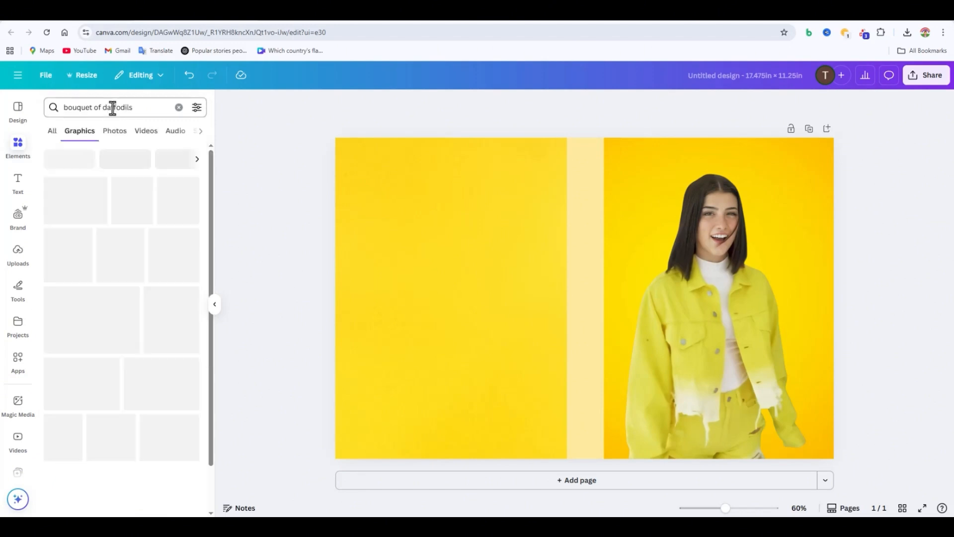
left_click(72, 269)
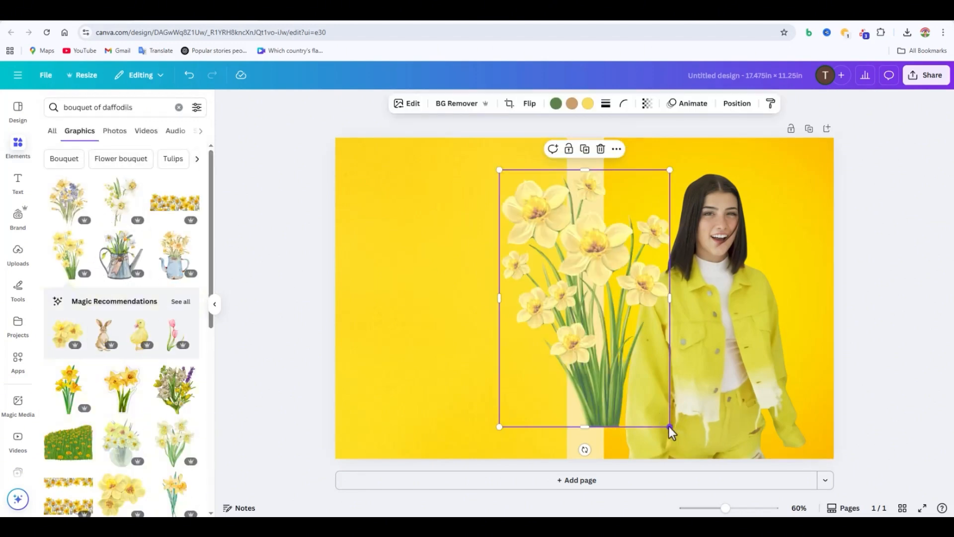
left_click_drag(624, 372, 246, 327)
Step: Add the three-daffodil cluster graphic, tilt it and place it partly overhanging the front cover's lower outer corner
scroll(133, 395, "down", 2)
left_click(131, 398)
left_click_drag(724, 428, 567, 281)
left_click_drag(507, 305, 538, 296)
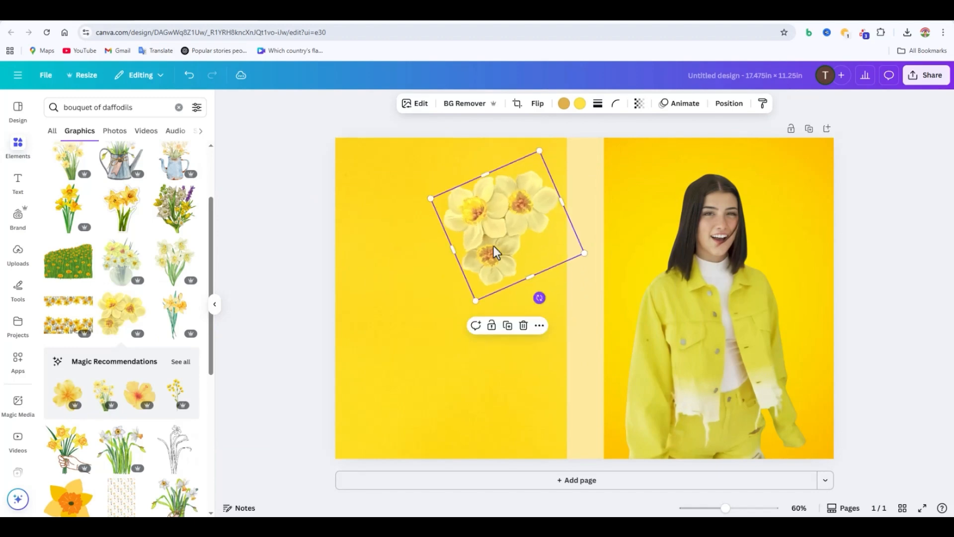
left_click_drag(494, 251, 788, 410)
left_click_drag(892, 447, 929, 460)
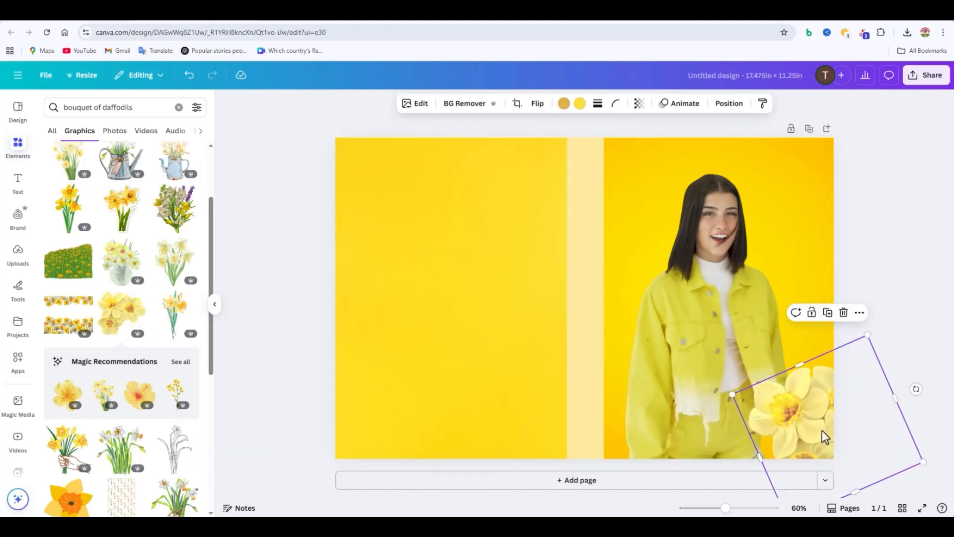
Step: Duplicate the daffodil cluster, rotate the copy and place it near the front cover's lower spine-side corner
left_click(827, 313)
left_click_drag(849, 429, 735, 381)
left_click_drag(758, 469, 602, 435)
left_click_drag(751, 380, 679, 415)
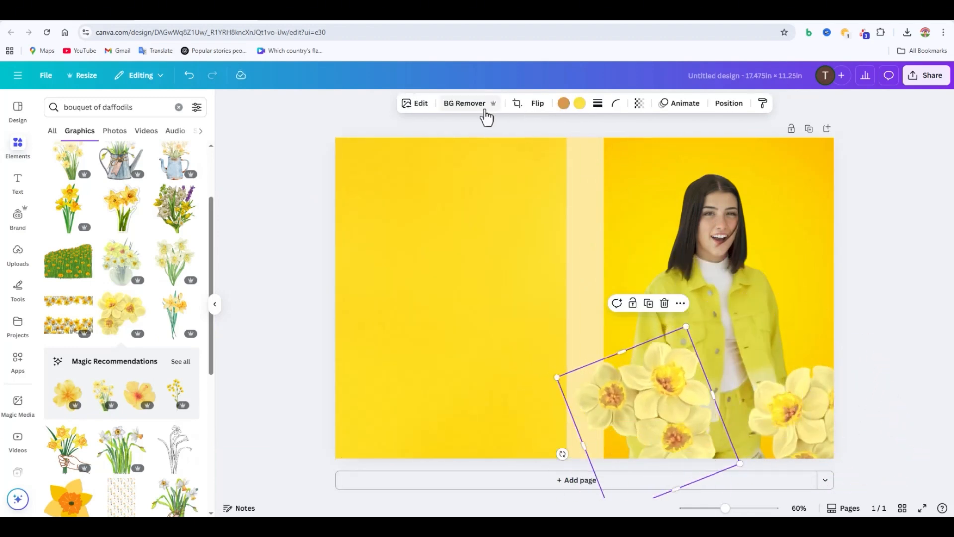
Step: Reorder the layers so both daffodil clusters sit behind the woman and the spine strip
left_click(730, 104)
left_click(173, 128)
left_click_drag(148, 185, 156, 270)
left_click_drag(159, 187, 169, 205)
Step: Rotate and reposition the spine-side daffodil cluster so it peeks out at the front cover's lower inner corner
left_click(610, 393)
left_click_drag(611, 395, 626, 336)
left_click_drag(625, 460, 623, 467)
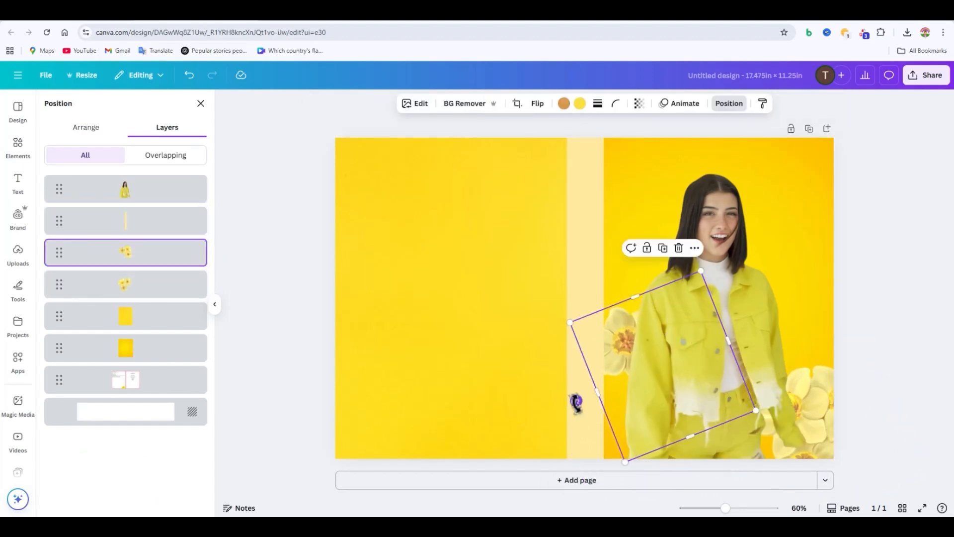
left_click_drag(576, 399, 571, 390)
left_click_drag(644, 381, 583, 466)
left_click_drag(535, 465, 585, 452)
Step: Shift the woman's cutout slightly toward the front cover's outer edge
left_click(734, 402)
left_click_drag(734, 401, 747, 398)
left_click(918, 408)
Step: Search the elements library's graphics for "Yellow Flower Frame"
scroll(140, 448, "down", 10)
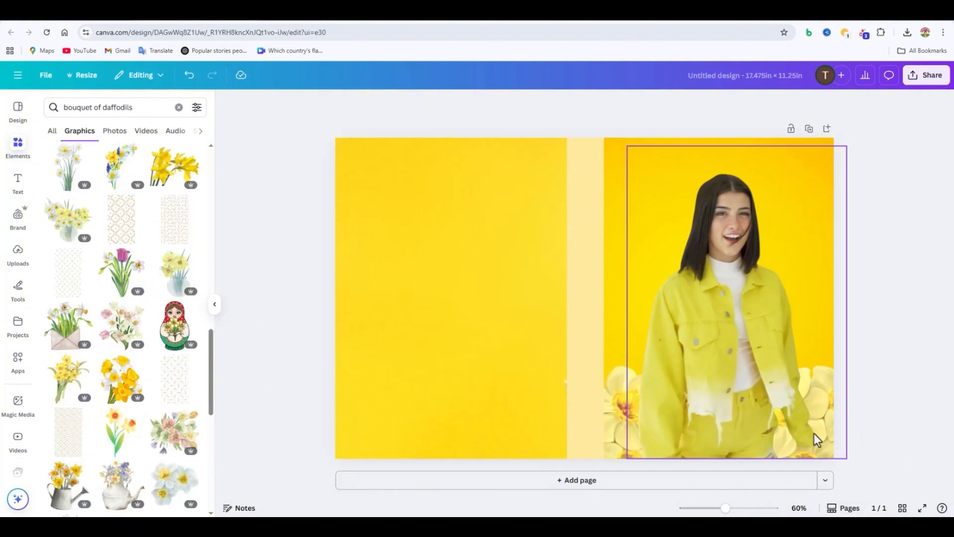
left_click(179, 108)
type("flowe")
key("BackSpace")
key("BackSpace")
key("BackSpace")
key("BackSpace")
key("BackSpace")
type("Yellow Flower Frame")
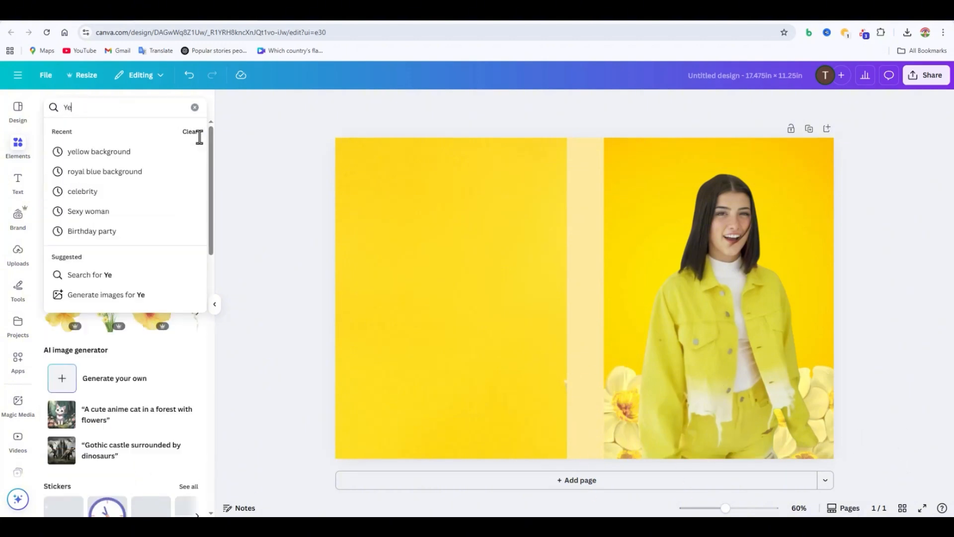
key("Return")
left_click(79, 131)
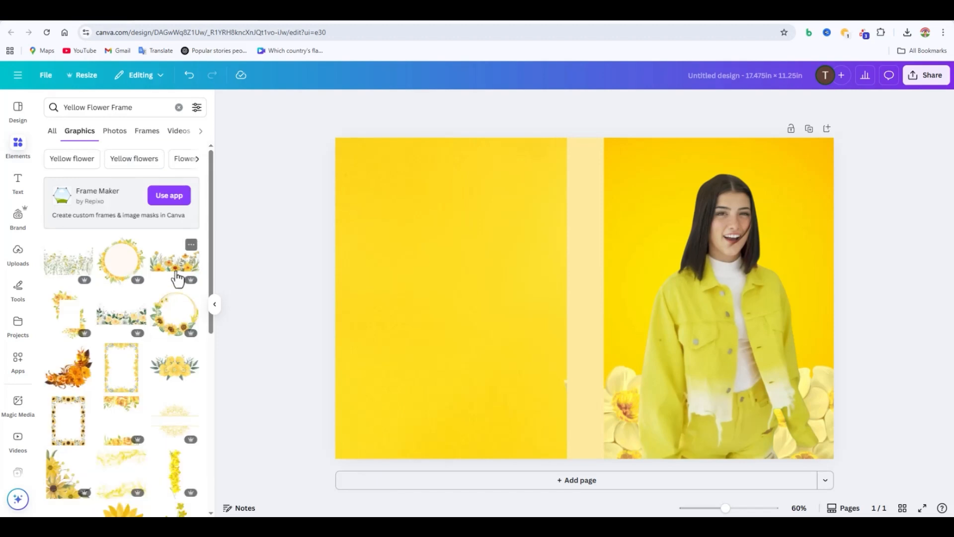
Step: Add the rectangular yellow flower frame, enlarge it to full page height and move it onto the back cover
left_click(627, 409)
left_click(268, 403)
left_click(122, 376)
left_click_drag(607, 292, 714, 323)
left_click_drag(778, 202, 877, 138)
left_click(926, 394)
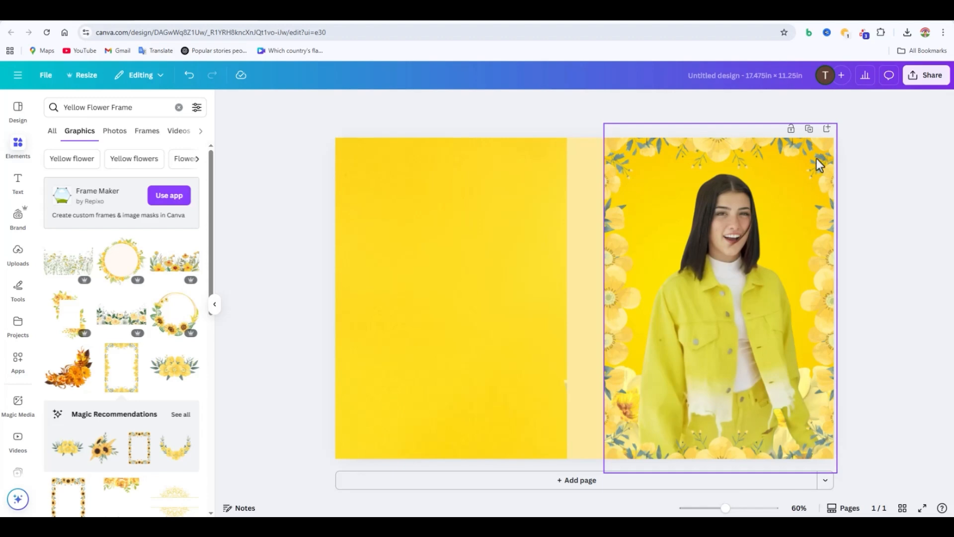
left_click_drag(754, 149, 439, 158)
Step: Duplicate the lower outer daffodil cluster, rotate the copy and place it at the front cover's upper outer corner
left_click(630, 397)
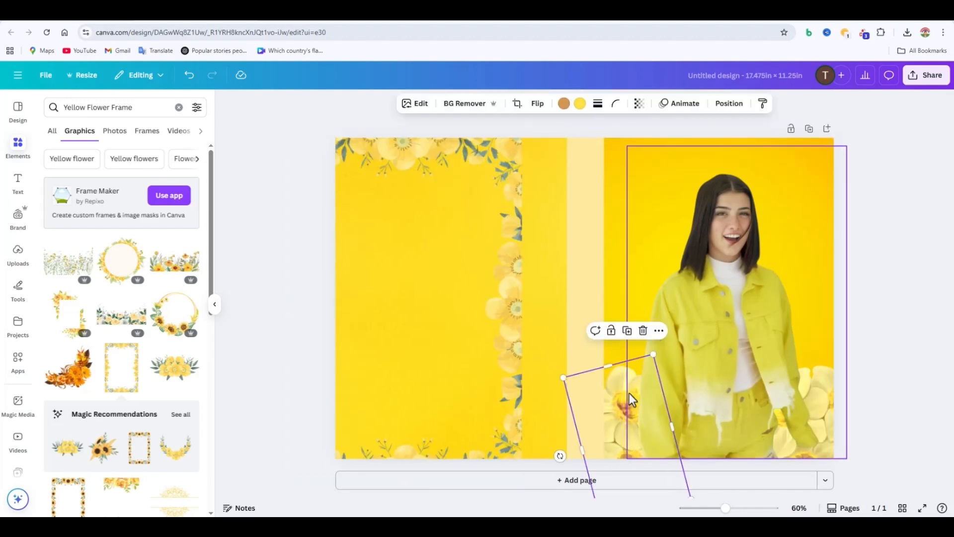
left_click(827, 395)
left_click(732, 103)
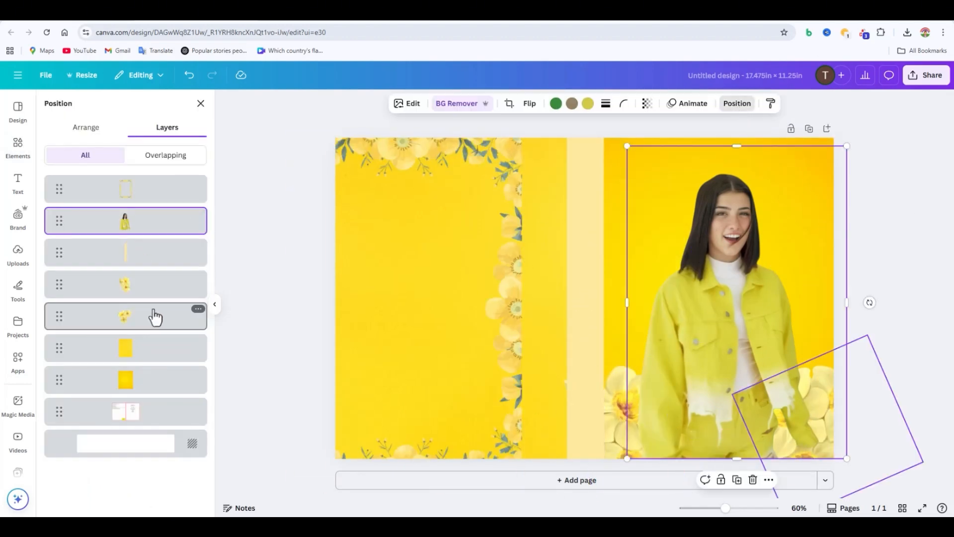
left_click(156, 317)
key("ctrl+d")
left_click_drag(826, 422, 761, 187)
left_click_drag(855, 158, 927, 212)
left_click_drag(783, 239, 837, 195)
Step: Move the upper daffodil cluster's layer behind the woman and nudge her cutout slightly outward
left_click_drag(153, 196, 157, 262)
left_click(735, 259)
left_click_drag(733, 240, 741, 239)
left_click(201, 103)
Step: Duplicate the upper outer daffodil cluster, rotate the copy and place it near the front cover's upper spine-side corner
left_click(820, 149)
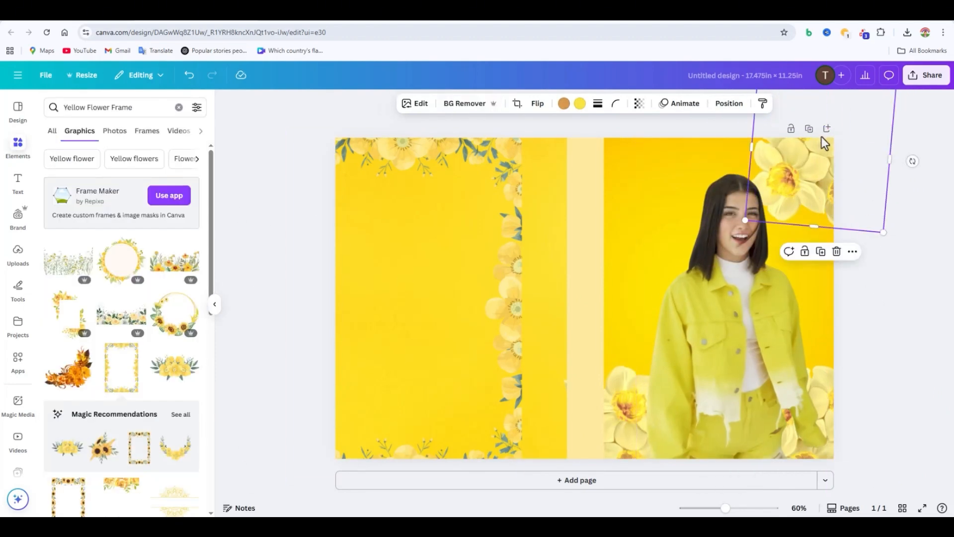
key("ctrl+d")
left_click_drag(819, 192, 651, 257)
left_click_drag(753, 233, 703, 305)
left_click_drag(684, 266, 642, 210)
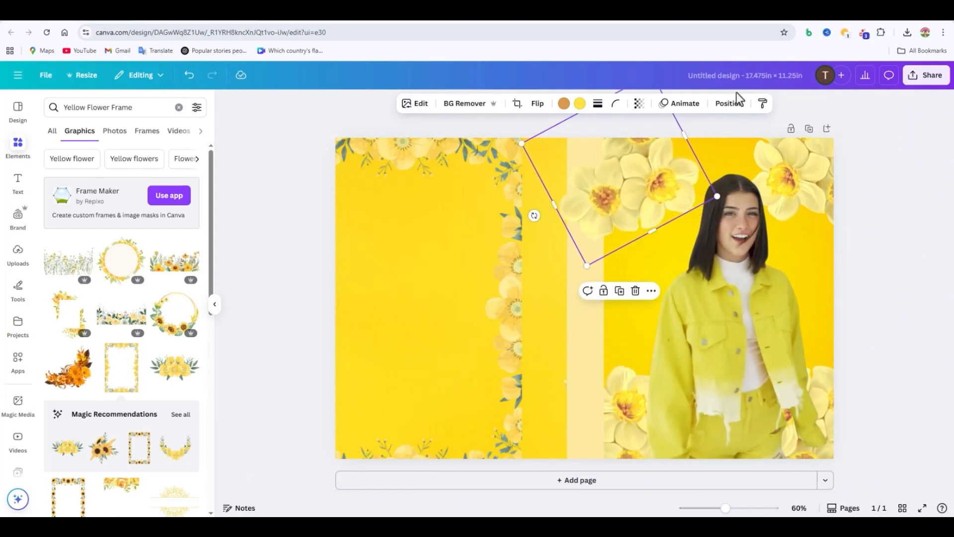
Step: Send the new daffodil cluster behind the spine strip and shift it into the front cover's upper inner corner
left_click(734, 102)
left_click_drag(152, 195, 156, 326)
left_click_drag(578, 197, 639, 179)
left_click(894, 234)
Step: Rotate the upper spine-side daffodil cluster so one full bloom fills the corner, and fine-tune its position
left_click(646, 194)
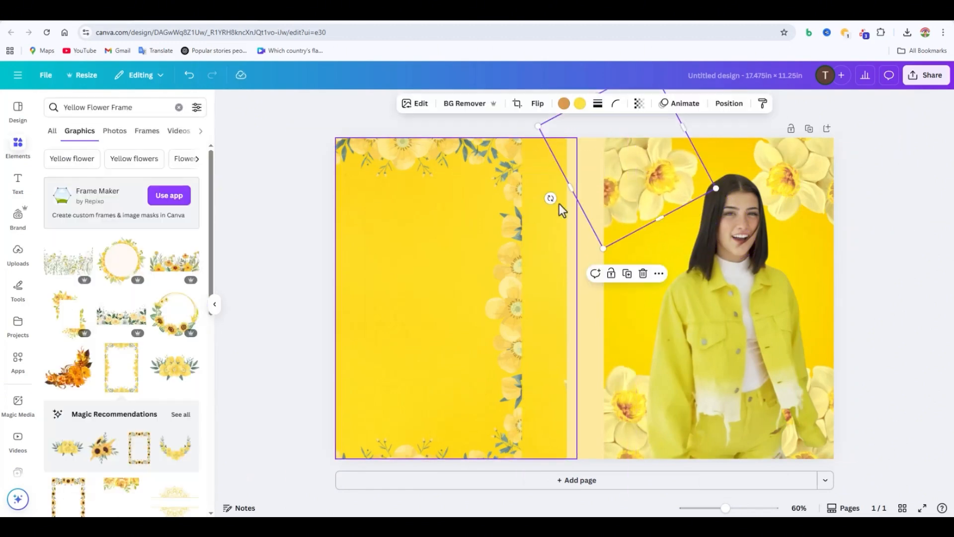
left_click_drag(559, 204, 541, 160)
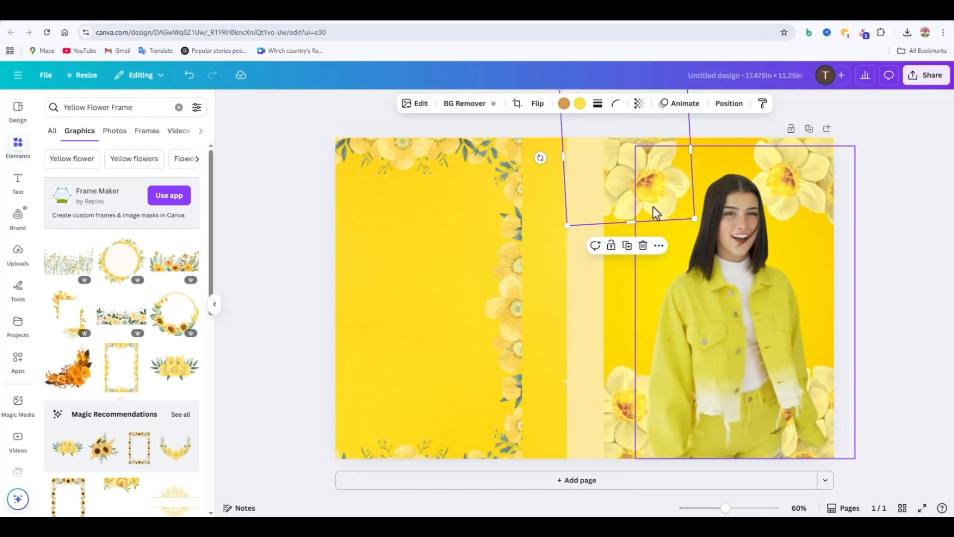
left_click_drag(653, 208, 654, 212)
left_click(903, 240)
left_click(646, 188)
left_click(619, 184)
left_click(890, 233)
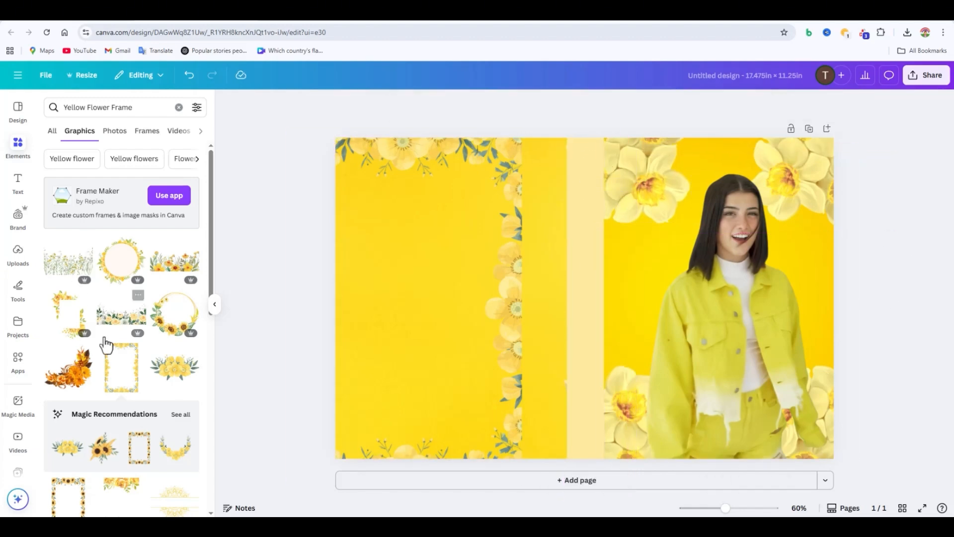
Step: Move the yellow flower frame from the back cover onto the front cover and shorten its height to fit the page
left_click_drag(479, 308, 791, 309)
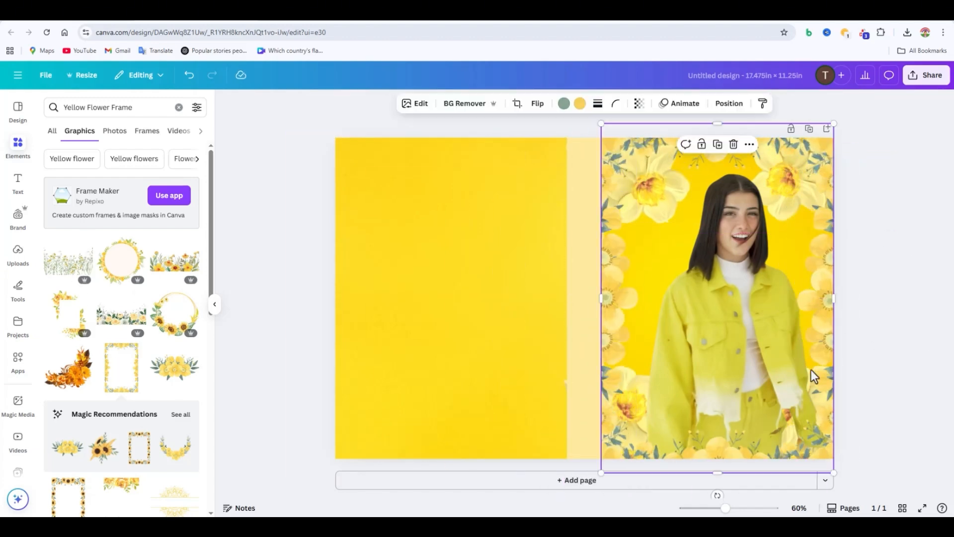
left_click_drag(720, 471, 722, 458)
left_click_drag(720, 124, 722, 138)
left_click(933, 247)
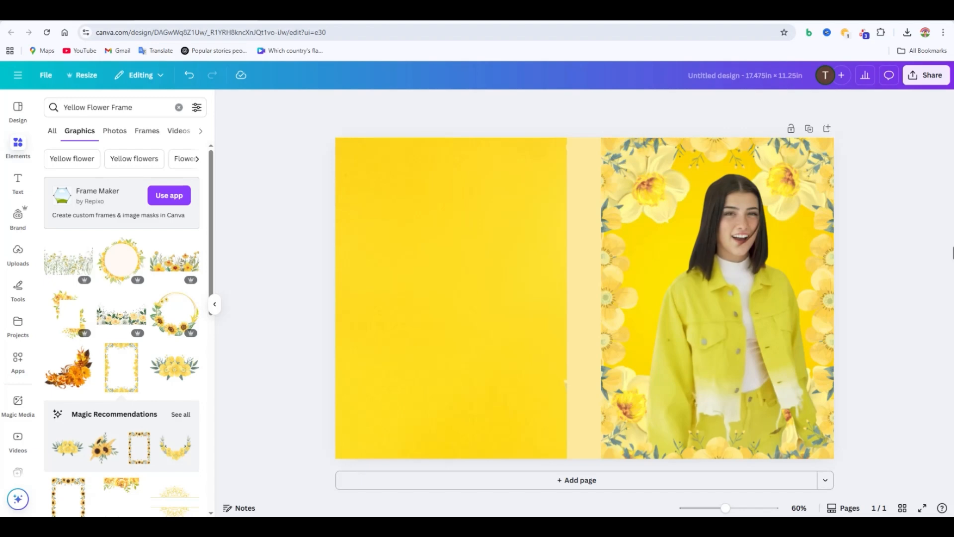
Step: Fine-tune the two upper daffodil clusters on the front cover with the flower frame moved aside, and return the frame to the front cover
left_click_drag(816, 167, 529, 180)
left_click_drag(629, 169, 621, 161)
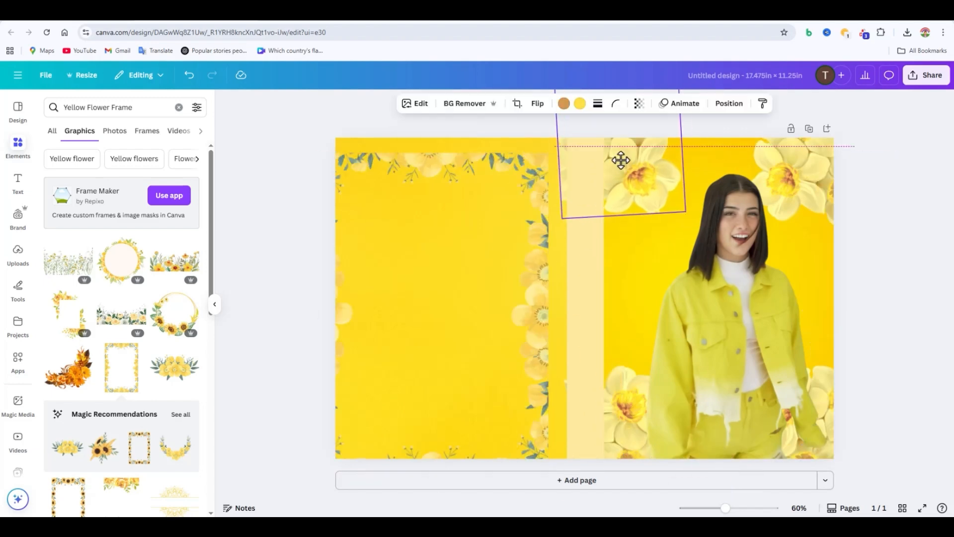
left_click(751, 159)
left_click(815, 155)
left_click_drag(820, 149, 833, 151)
left_click_drag(622, 167, 623, 174)
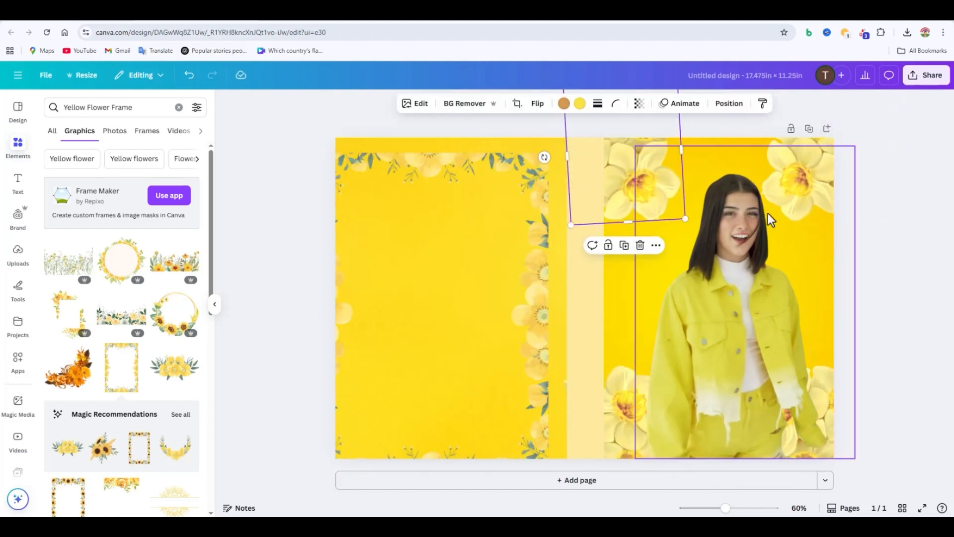
left_click_drag(496, 263, 783, 247)
left_click(953, 328)
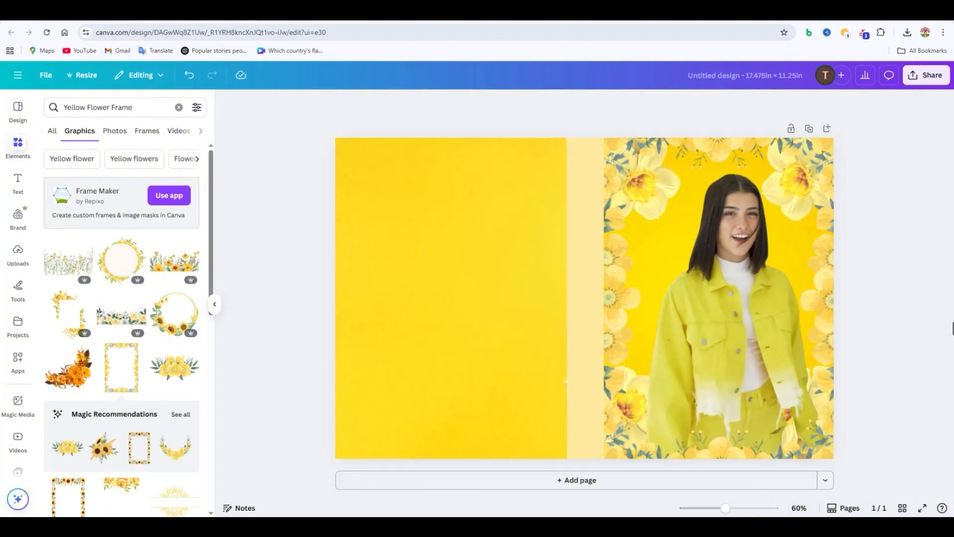
Step: Replace the yellow flower frame on the front cover with a lemon and white-blossom frame from the graphics results
scroll(189, 393, "down", 5)
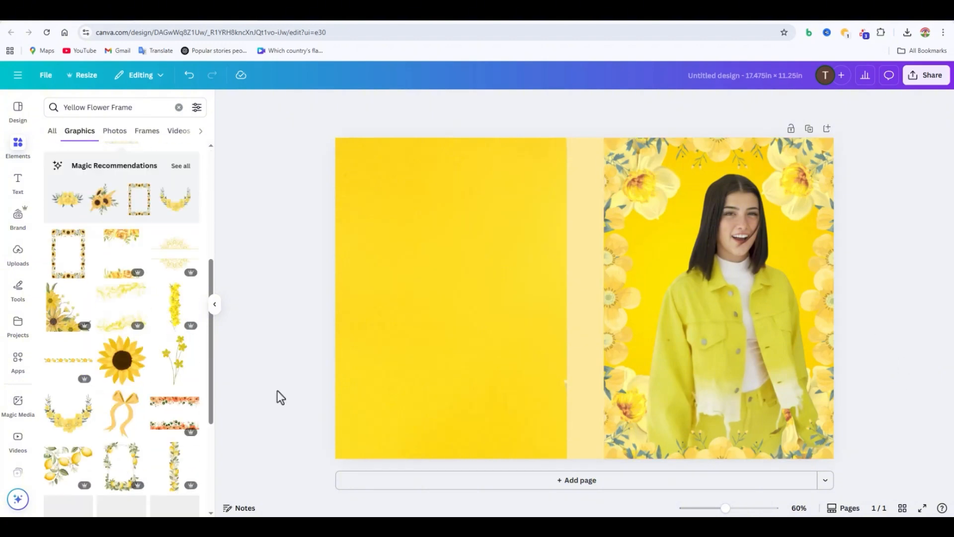
left_click(510, 375)
scroll(194, 376, "down", 7)
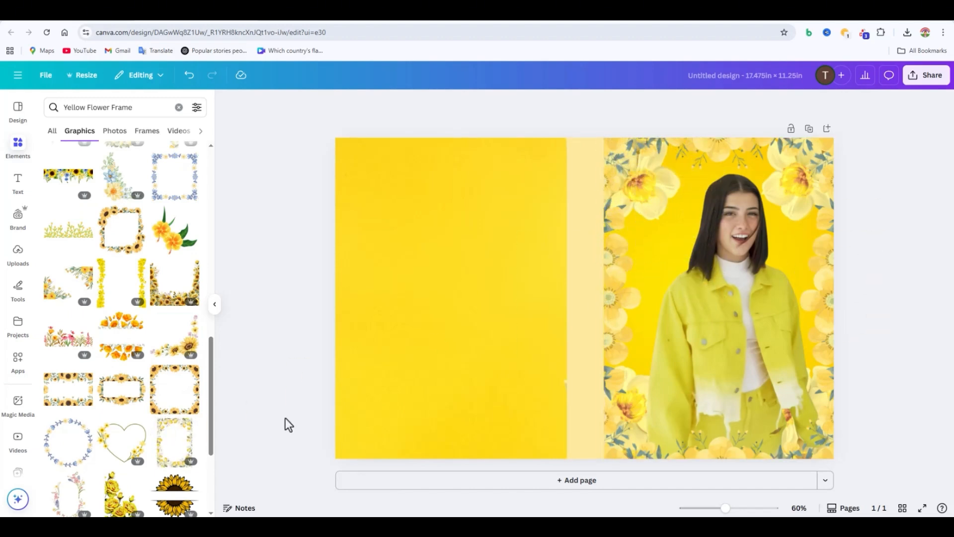
left_click(613, 279)
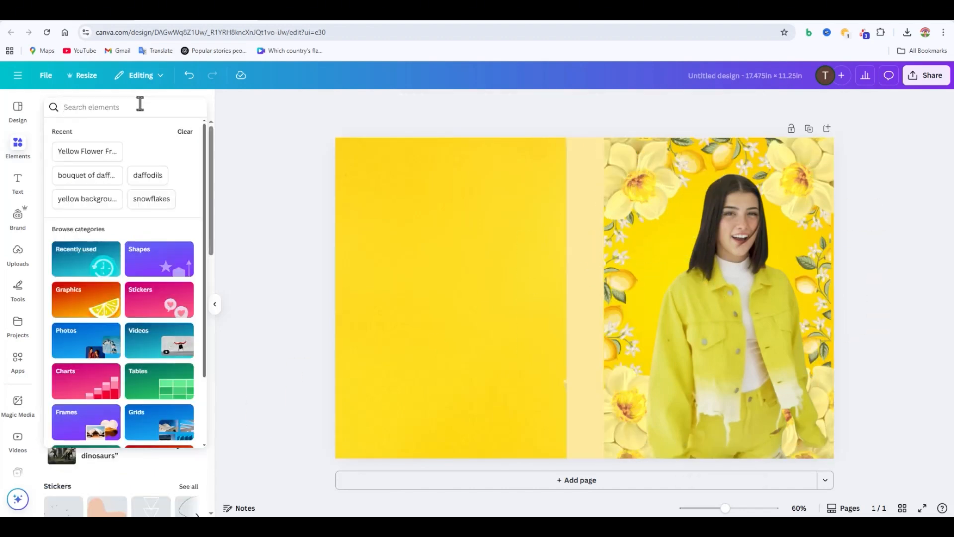
Step: Search the graphics for "Daffodils" and remove the pale daffodil clusters from the front cover's corners
type("Daffodils")
key("Return")
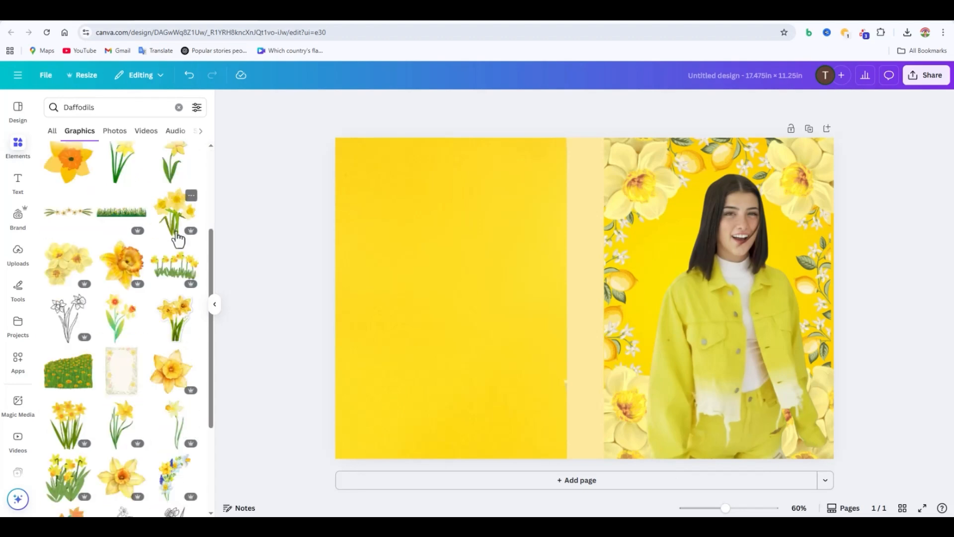
scroll(178, 239, "up", 3)
left_click(777, 176)
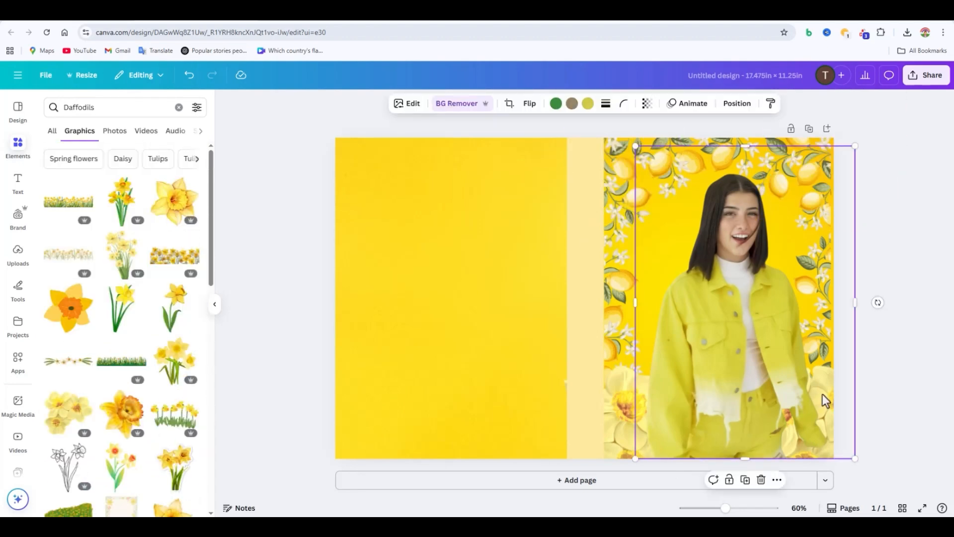
left_click(268, 377)
left_click(631, 416)
key("Delete")
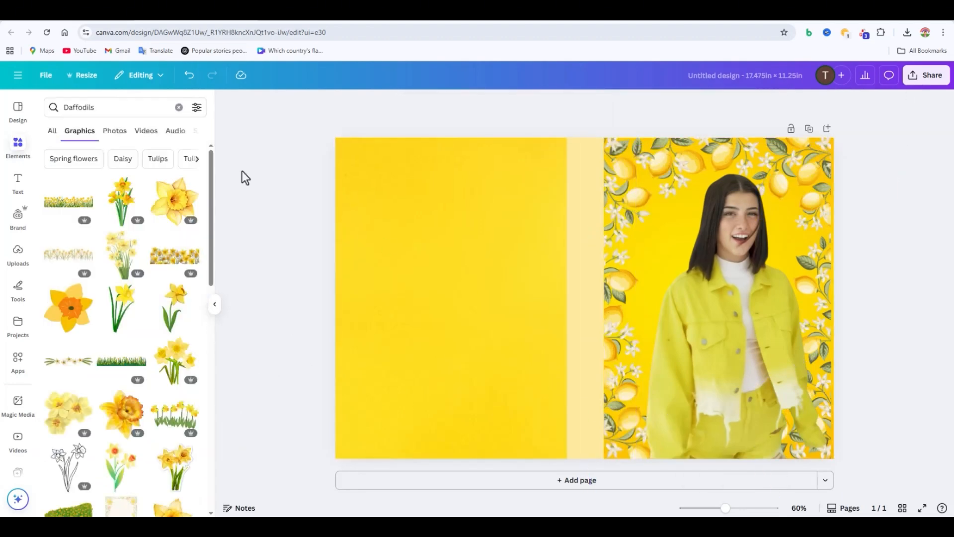
Step: Add a single golden daffodil, rotated, in the front cover's lower spine-side corner, layered behind the spine strip and the woman
left_click(175, 202)
left_click_drag(464, 427, 598, 286)
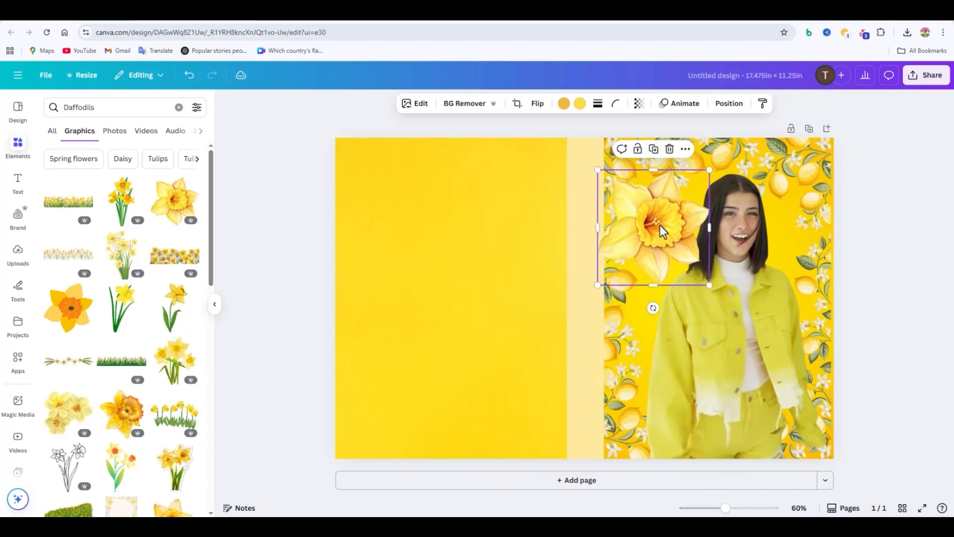
left_click_drag(660, 225, 655, 418)
left_click_drag(724, 422, 709, 398)
left_click(730, 104)
left_click_drag(164, 199, 164, 253)
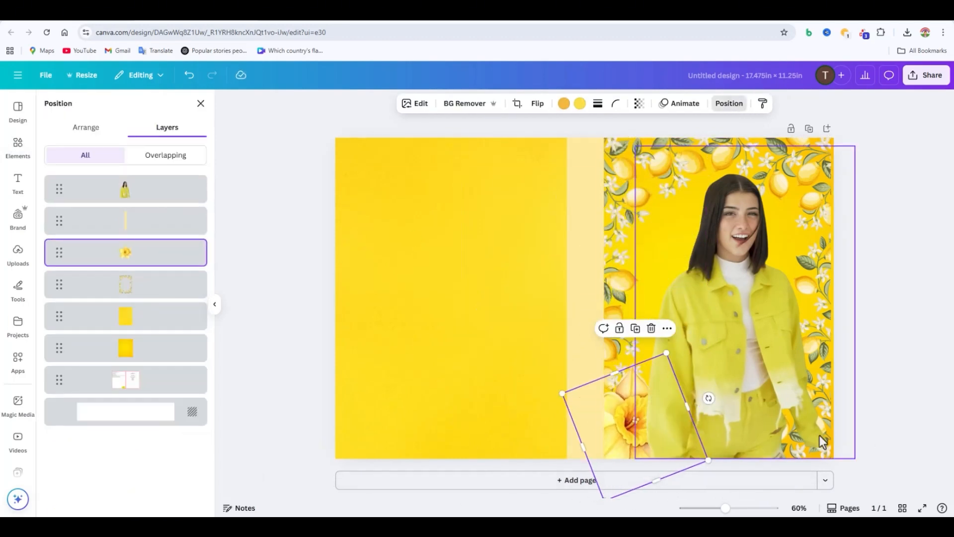
left_click_drag(633, 450, 630, 445)
Step: Duplicate the daffodil into the front cover's lower outer corner, rotate the copy and layer it behind the woman
left_click_drag(629, 367, 825, 433)
left_click(533, 107)
left_click_drag(825, 489, 801, 495)
left_click_drag(803, 428, 813, 436)
left_click(729, 104)
left_click_drag(141, 193, 151, 254)
Step: Place another daffodil copy in the front cover's upper outer corner, rotating and nudging it into the corner
left_click_drag(846, 408, 806, 176)
left_click(820, 343)
left_click_drag(881, 194, 895, 170)
mouse_move(817, 200)
left_mouse_down()
mouse_move(841, 189)
mouse_move(810, 201)
left_mouse_up()
left_click(882, 287)
left_click(814, 270)
Step: Duplicate the upper outer daffodil, rotate and flip the copy, and place it behind the spine strip in the upper spine-side corner
left_click_drag(807, 185, 668, 191)
left_click(760, 179)
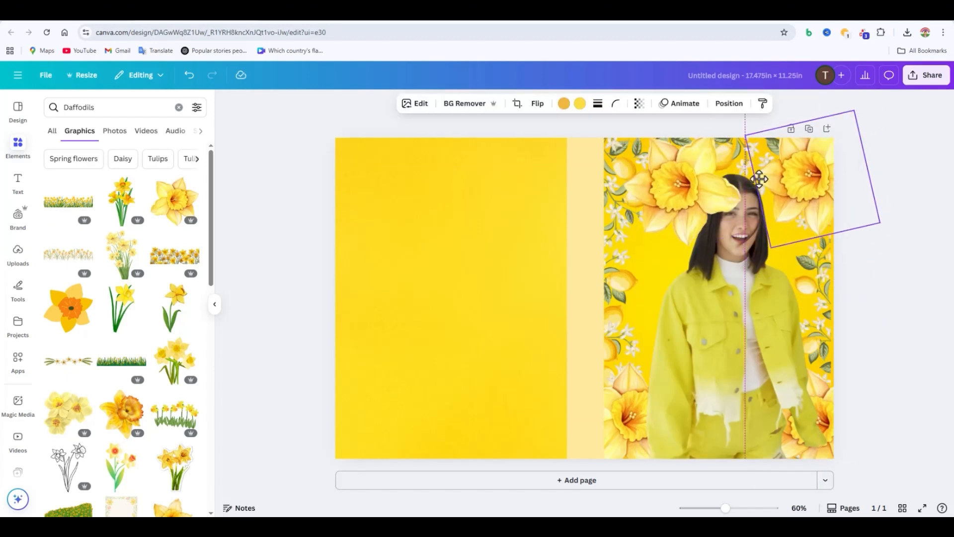
left_click(716, 193)
left_click_drag(762, 178, 739, 248)
left_click(538, 104)
left_click(538, 131)
left_click_drag(687, 201, 636, 178)
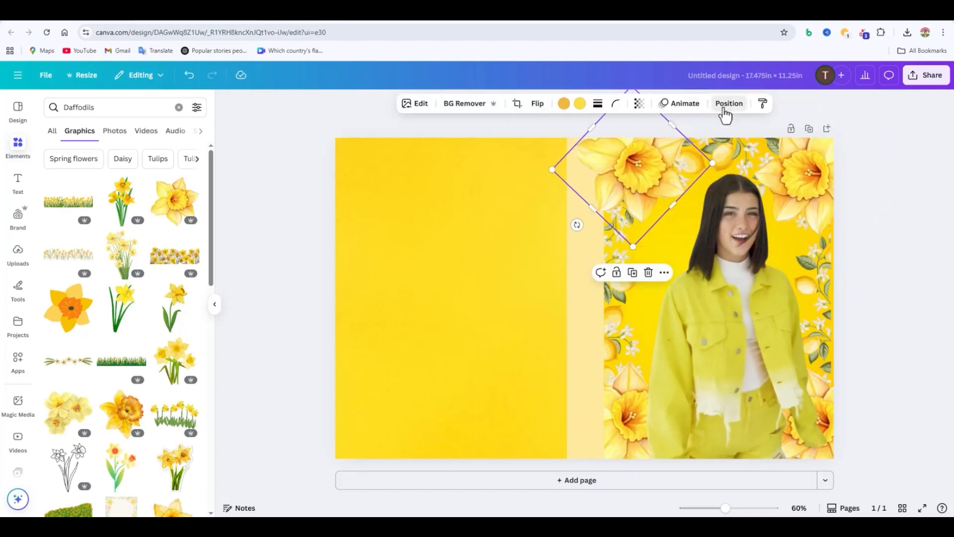
left_click(729, 104)
left_click_drag(610, 148, 603, 153)
Step: Nudge both upper daffodils further into the front cover's corners
left_click(826, 210)
left_click(630, 186)
left_click_drag(631, 186, 626, 181)
left_click_drag(813, 175, 819, 172)
left_click(890, 320)
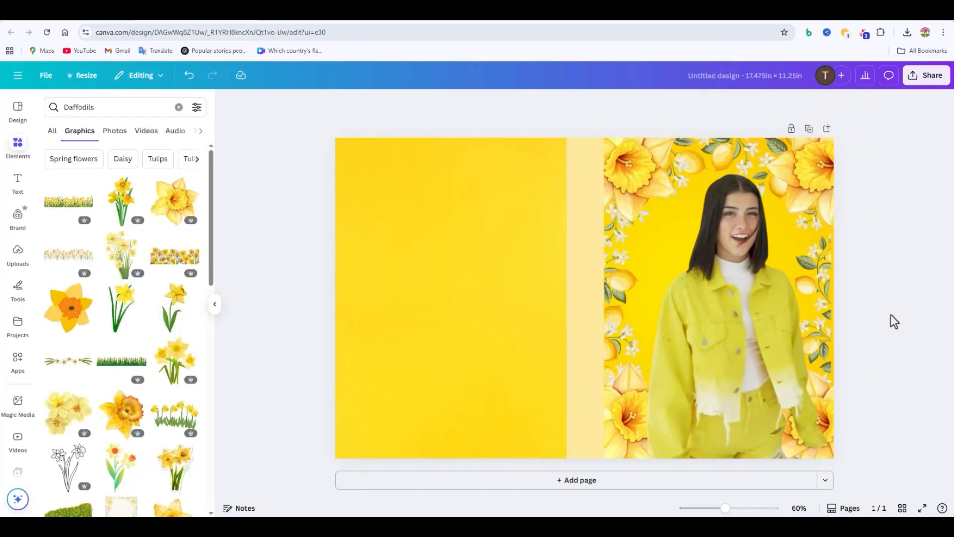
Step: Shift the woman's cutout slightly toward the spine and reduce its width from the outer side
left_click(743, 345)
left_click_drag(850, 319, 820, 323)
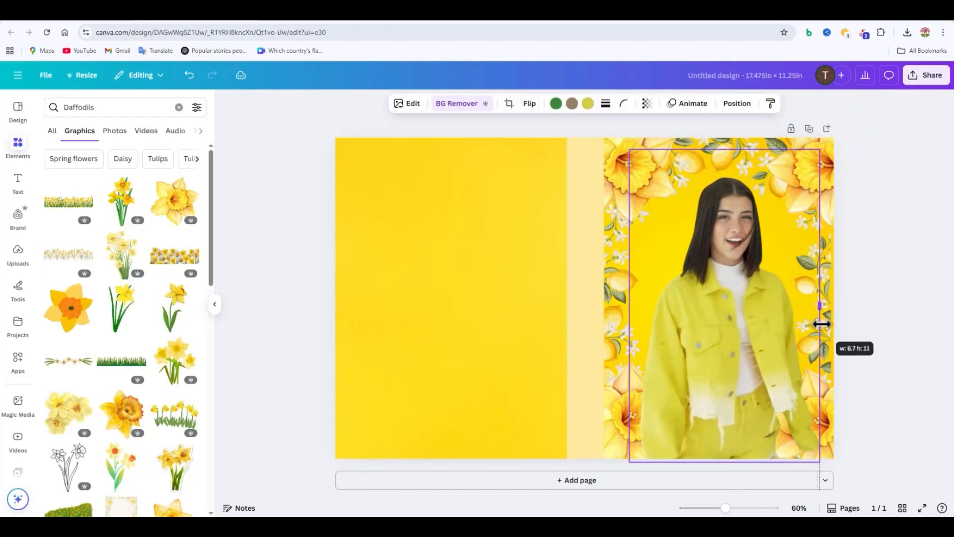
left_click(891, 353)
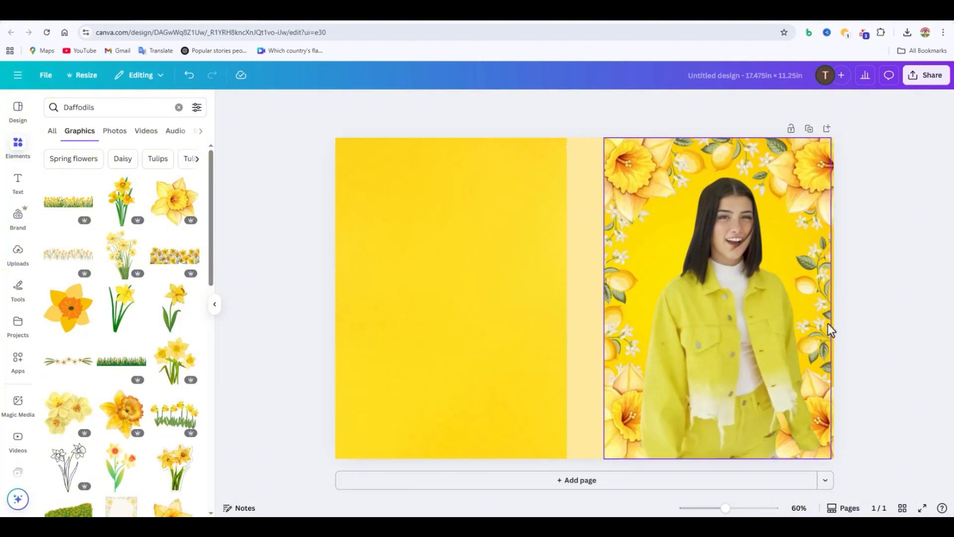
scroll(161, 455, "down", 4)
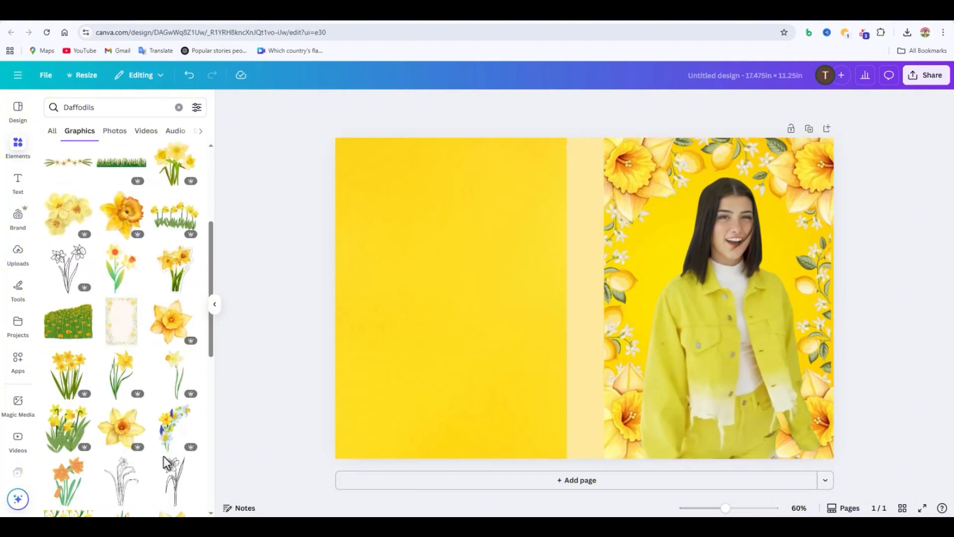
scroll(170, 426, "down", 5)
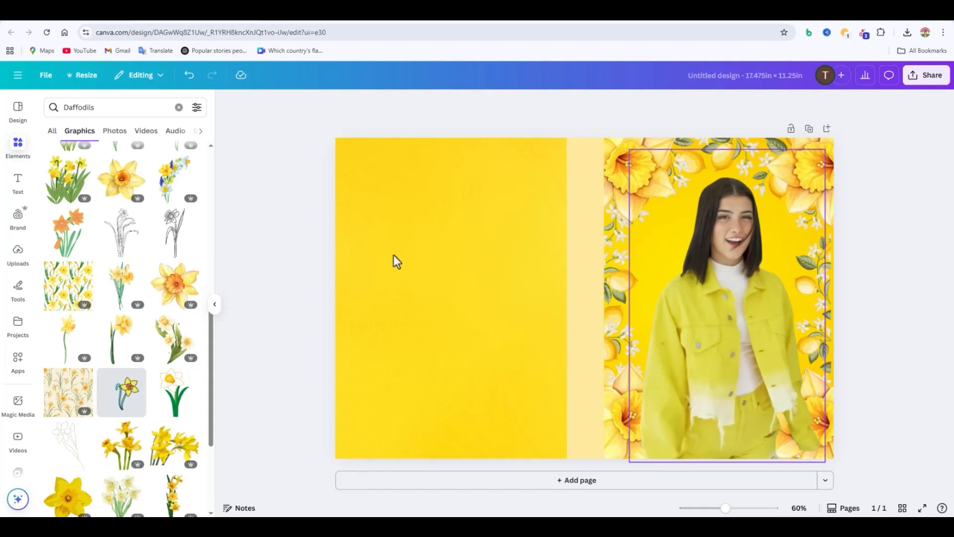
Step: Add the "player one" text style to the cover and replace its wording with "charli d'amelio"
left_click(22, 191)
scroll(112, 293, "down", 3)
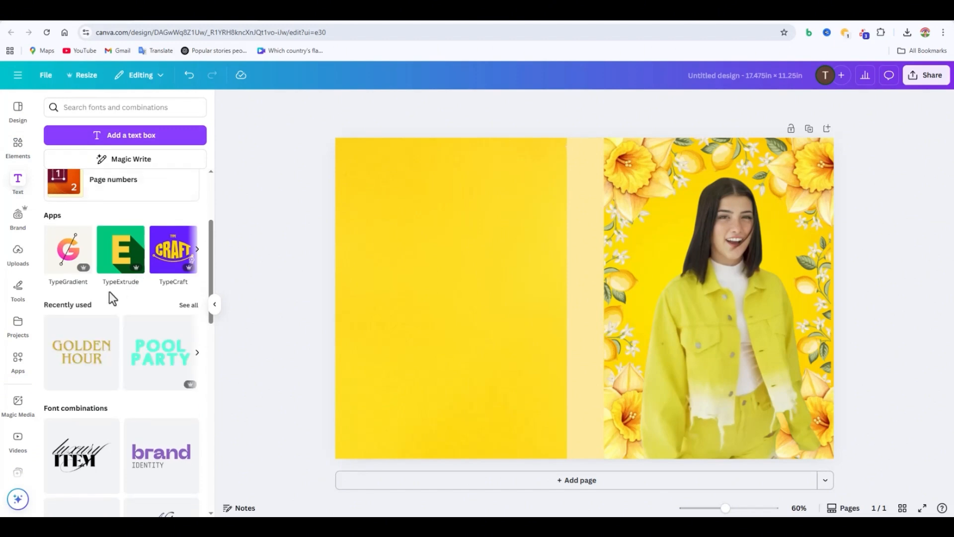
scroll(121, 323, "down", 10)
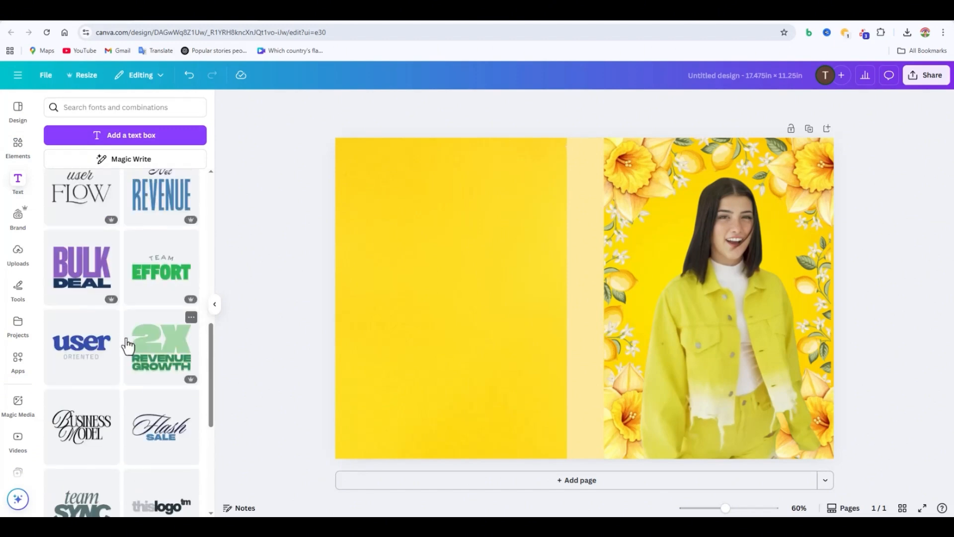
scroll(127, 353, "down", 10)
left_click_drag(122, 357, 622, 301)
left_click(656, 316)
key("BackSpace")
key("BackSpace")
key("BackSpace")
key("BackSpace")
key("BackSpace")
key("BackSpace")
key("BackSpace")
key("BackSpace")
key("BackSpace")
key("BackSpace")
type("ch")
key("BackSpace")
key("BackSpace")
type("c")
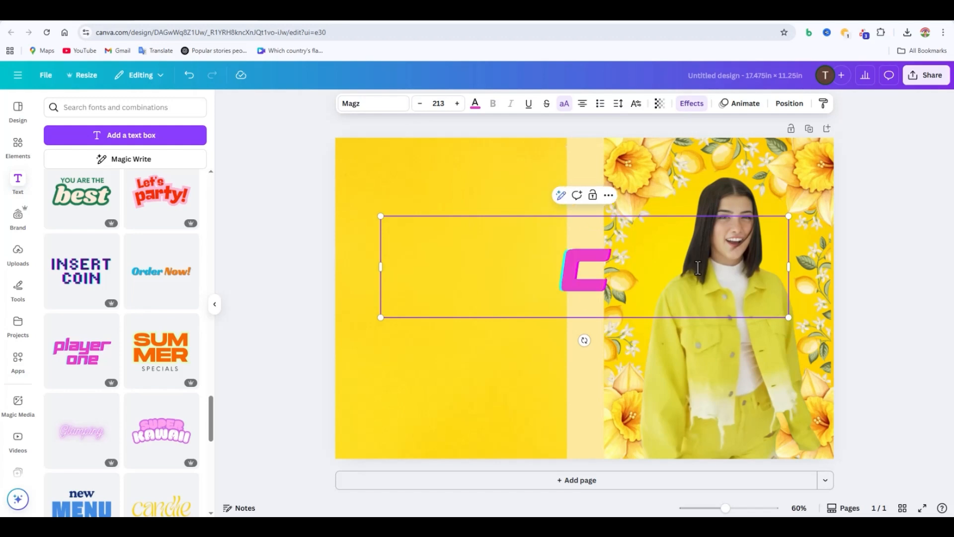
type("harli d'ame")
key("BackSpace")
type("d'amelio")
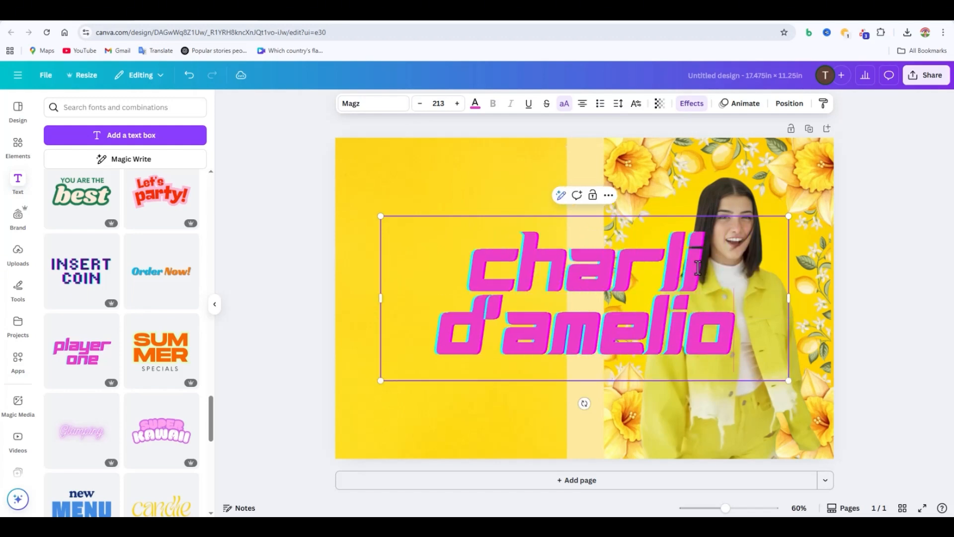
Step: Scale the pink title down to a single line and position it across the upper part of the front cover
left_click_drag(789, 298, 720, 301)
left_click_drag(870, 319, 596, 270)
left_click_drag(527, 250, 722, 212)
left_click_drag(792, 233, 730, 204)
left_click_drag(681, 202, 786, 181)
left_click_drag(840, 201, 799, 194)
left_click_drag(735, 176, 762, 176)
Step: Try the cyan-and-red Glitch colouring with an offset of 46 on the pink title, and delete the title
left_click(697, 107)
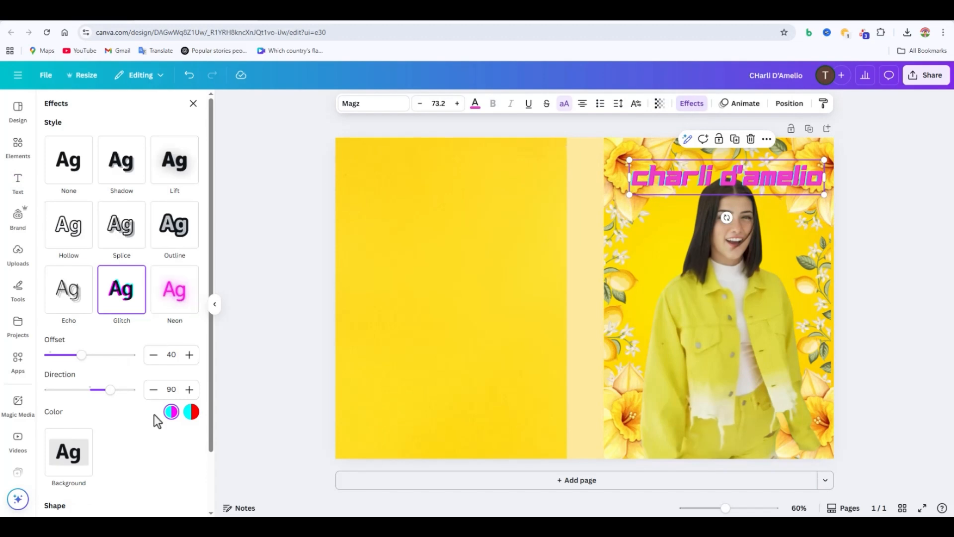
scroll(192, 422, "down", 2)
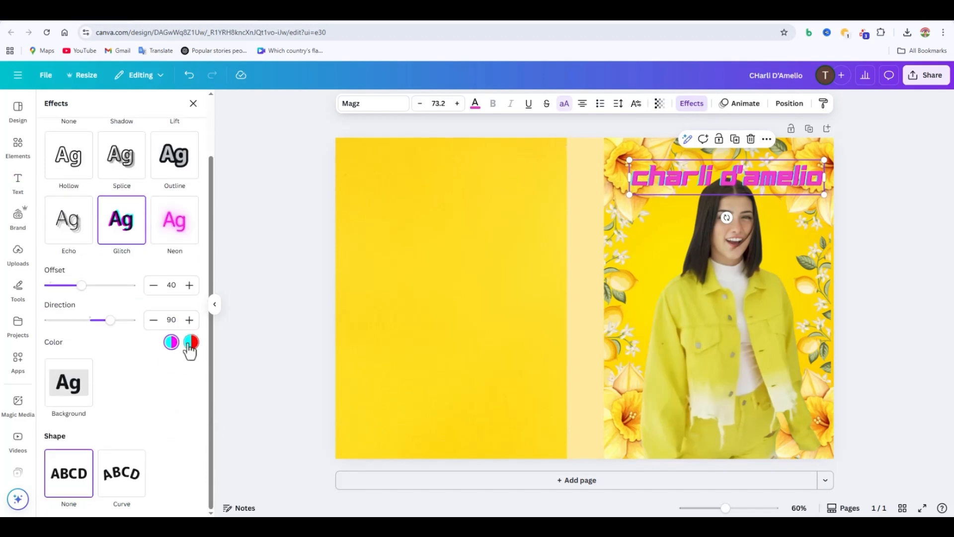
left_click(193, 344)
left_click_drag(93, 281, 87, 292)
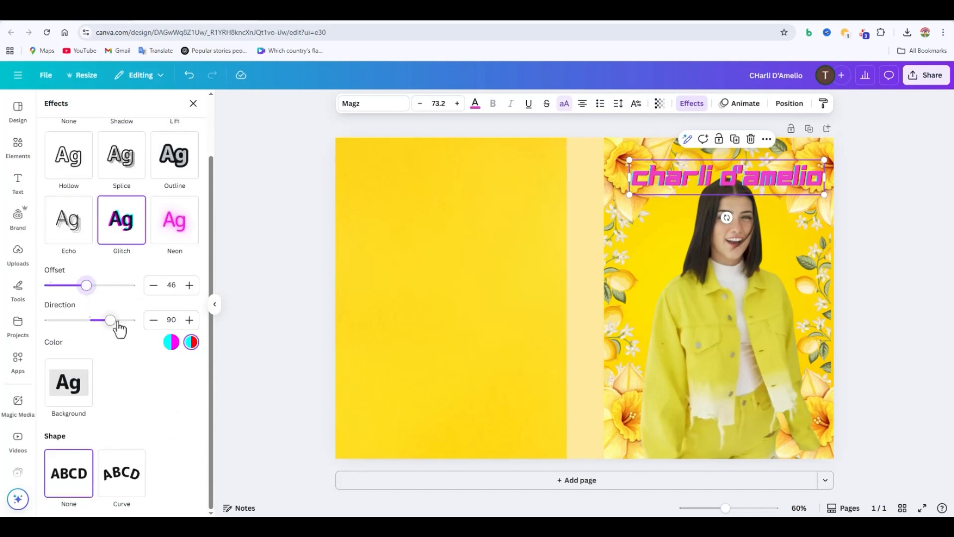
right_click(187, 349)
left_click(160, 374)
left_click(194, 104)
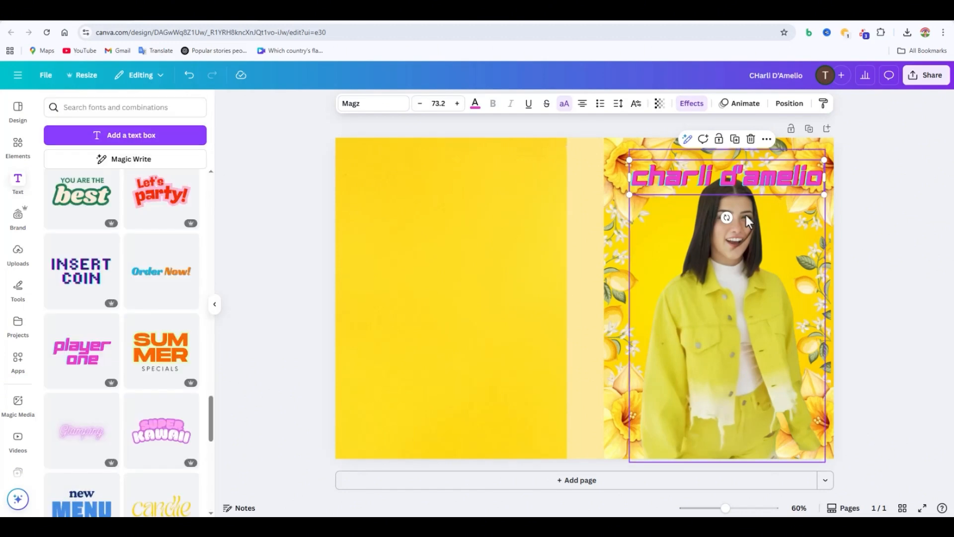
key("Delete")
Step: Add the glowing "SHINE" text style, keep one line of it and change its wording to "CHARLI D'AMELIO"
scroll(117, 398, "down", 6)
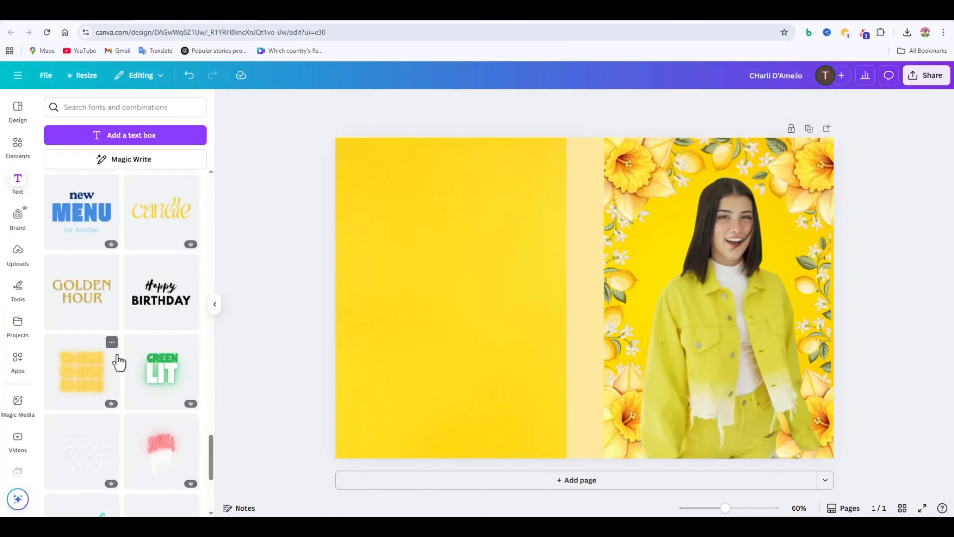
left_click(120, 361)
left_click(639, 313)
key("Delete")
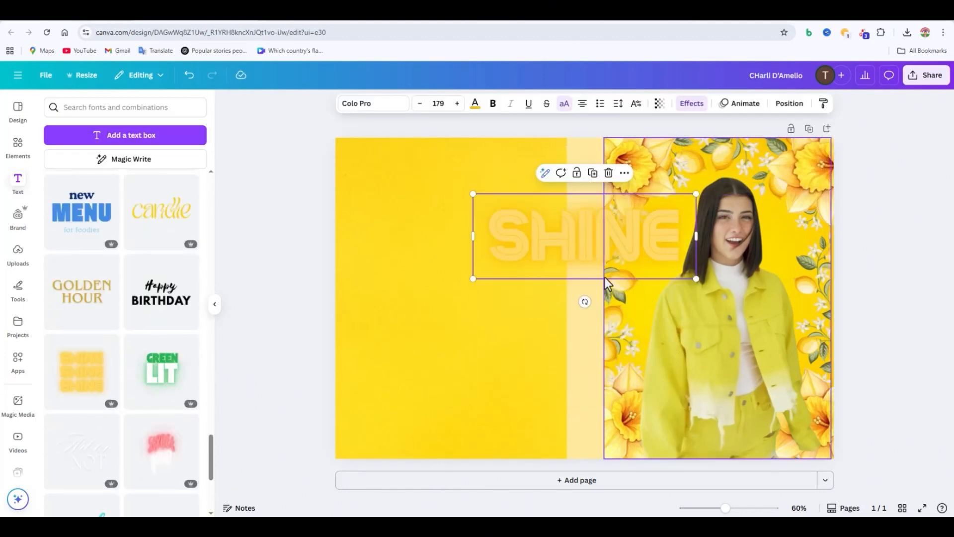
double_click(654, 251)
key("BackSpace")
type("CHARLI D'AMELIO")
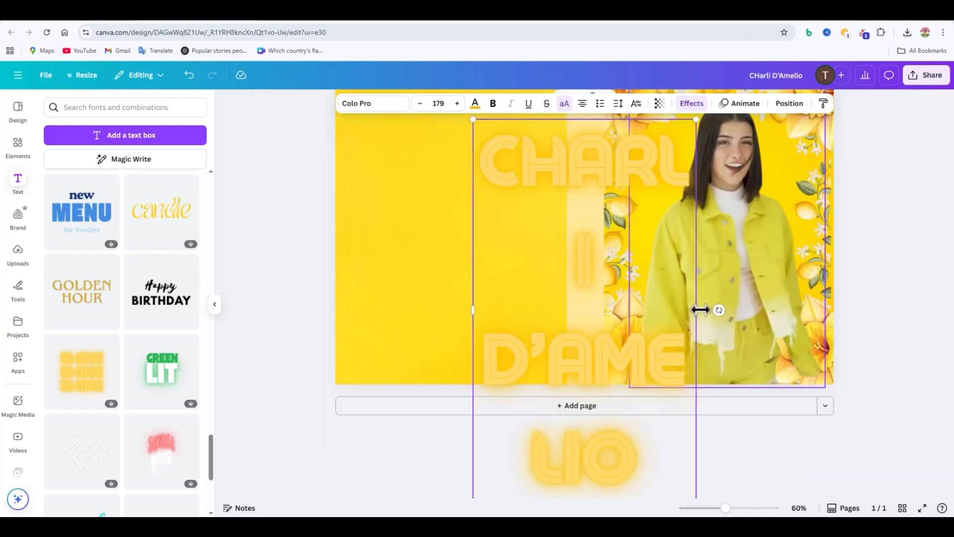
Step: Fit the title on one line at font size 63.5 and place it across the upper part of the front cover
left_click_drag(700, 309, 952, 310)
left_click_drag(775, 267, 564, 257)
left_click_drag(741, 275, 633, 234)
left_click_drag(513, 201, 715, 203)
left_click_drag(835, 235, 777, 225)
left_click_drag(705, 213, 752, 210)
left_click_drag(825, 223, 776, 204)
left_click_drag(737, 201, 795, 203)
left_click_drag(735, 192, 770, 178)
Step: Apply the Neon effect to the title at an intensity of 82, and move the title slightly higher above the woman
left_click(700, 106)
left_click(125, 291)
left_click(172, 306)
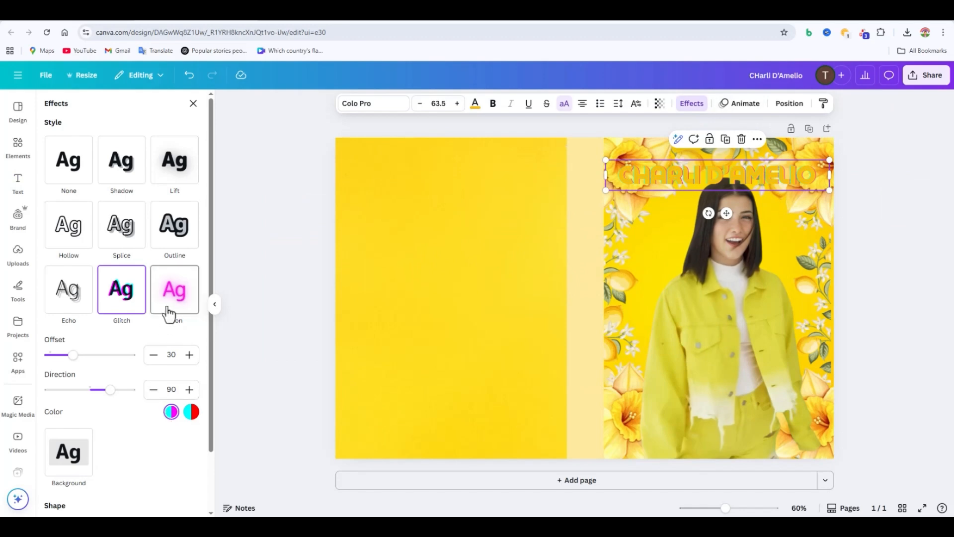
left_click_drag(90, 354, 116, 355)
scroll(144, 418, "down", 1)
left_click(128, 467)
mouse_move(766, 174)
left_mouse_down()
mouse_move(786, 172)
mouse_move(776, 163)
left_mouse_up()
left_click(929, 222)
Step: Bend the title with a gentle Curve shape and position it just above the woman's head
left_click(784, 191)
left_click(688, 113)
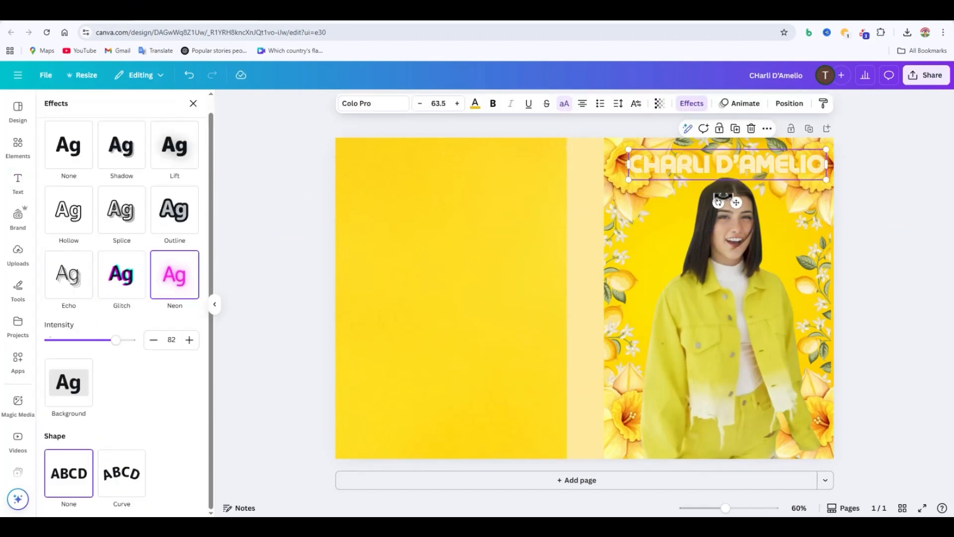
left_click(122, 492)
left_click_drag(113, 496, 98, 495)
left_click_drag(763, 189, 766, 187)
left_click(916, 279)
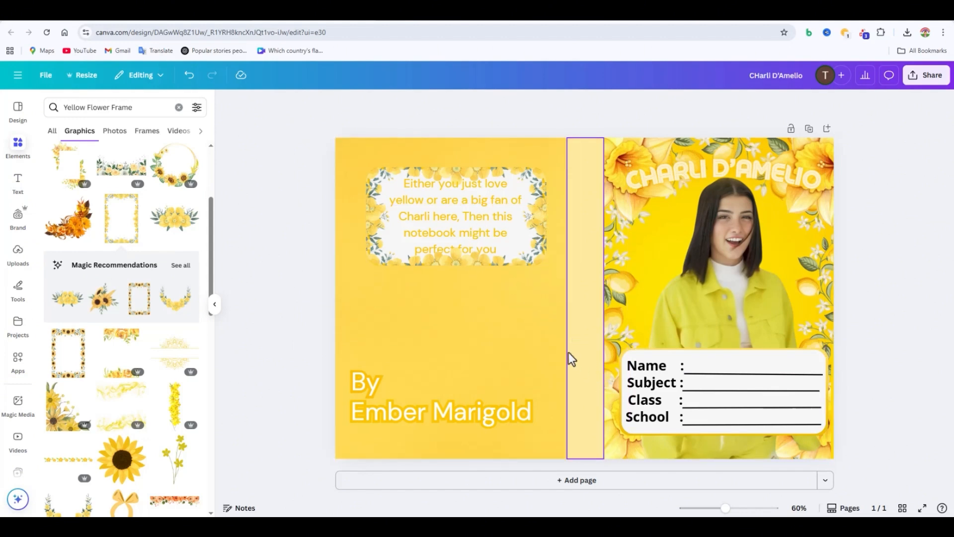
Step: Widen the back-cover blurb's text box until it wraps to four lines, and centre it inside the floral frame
left_click(467, 196)
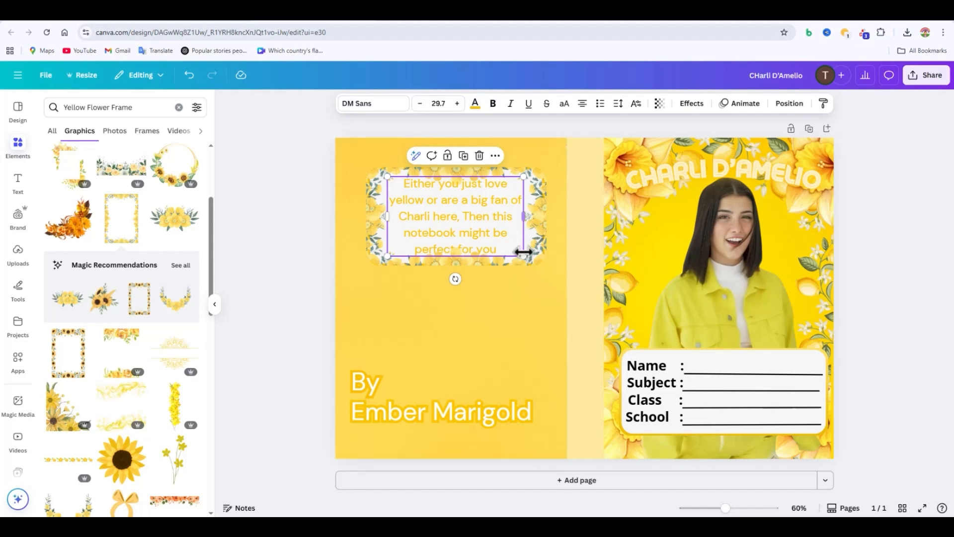
left_click_drag(524, 219, 538, 221)
left_click_drag(470, 199, 463, 205)
left_click(882, 256)
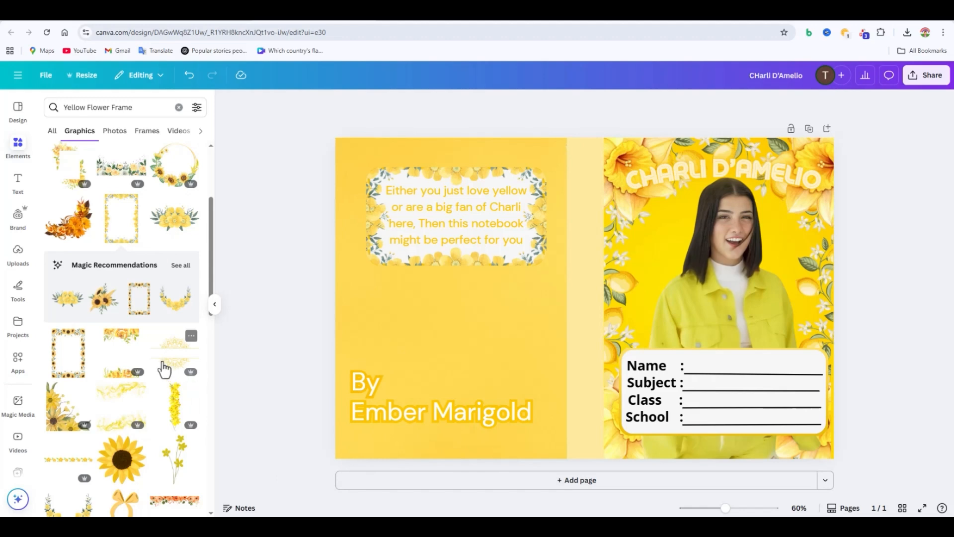
Step: Try several floral frame graphics from the search results on the cover and remove them
scroll(124, 368, "down", 3)
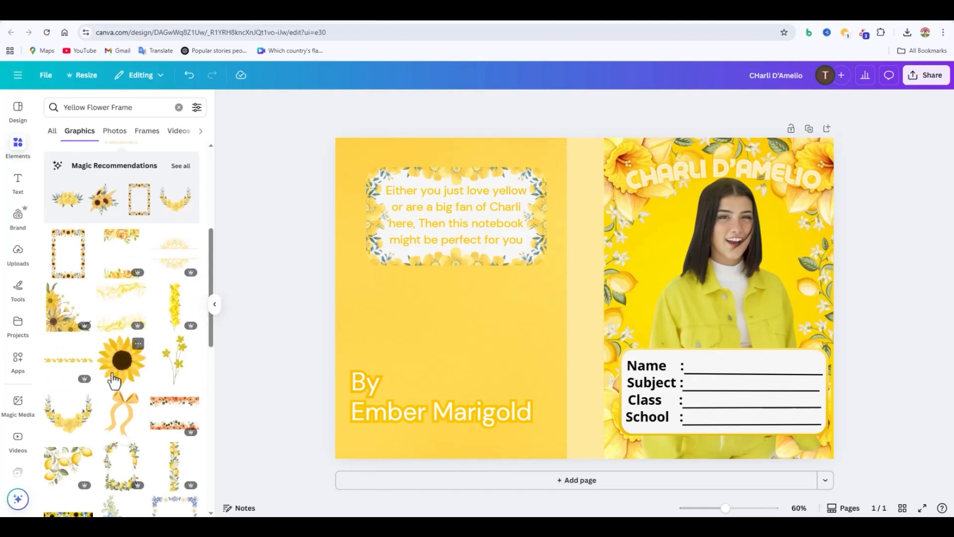
scroll(181, 424, "down", 1)
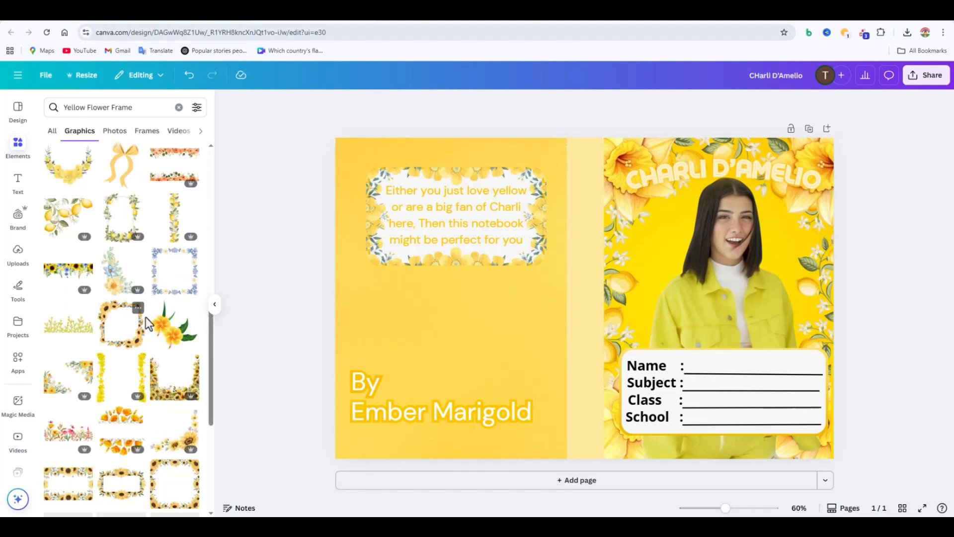
scroll(193, 388, "down", 4)
left_click(194, 387)
left_click_drag(472, 364, 110, 420)
scroll(153, 432, "down", 3)
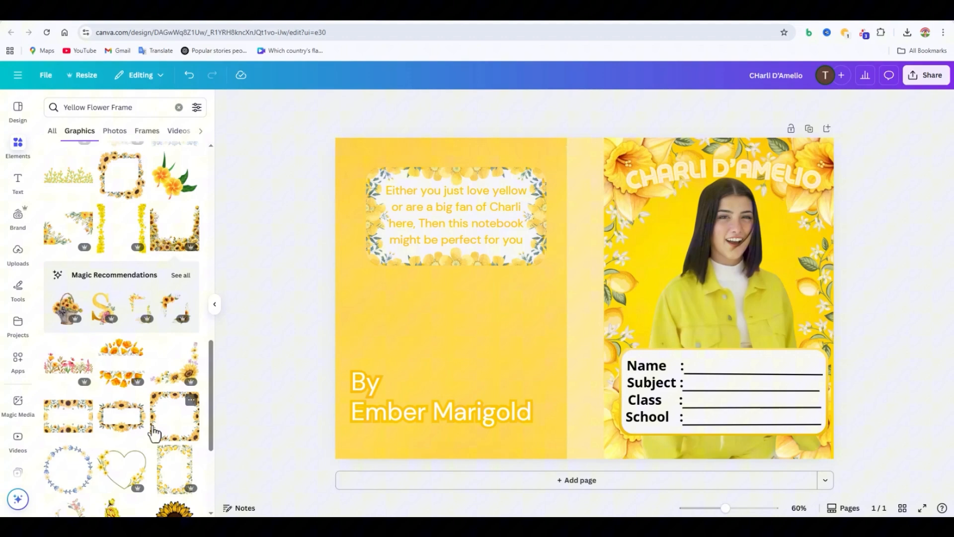
left_click(83, 429)
left_click_drag(566, 355, 81, 426)
scroll(158, 466, "down", 3)
scroll(160, 462, "down", 2)
left_click(175, 350)
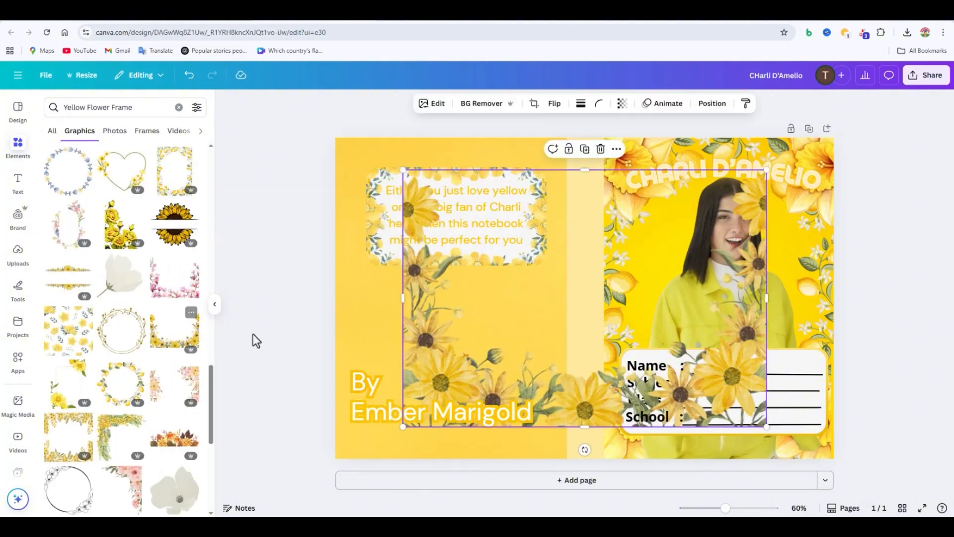
left_click_drag(572, 343, 444, 375)
left_click_drag(639, 328, 568, 328)
key("Delete")
Step: Search the elements for "Yellow flower" and browse the matching photos and graphics
scroll(124, 308, "down", 15)
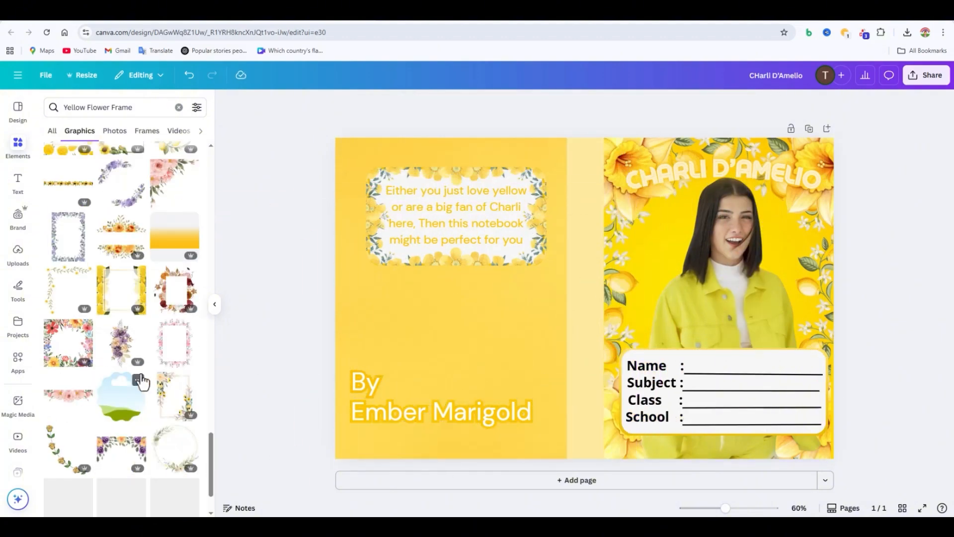
left_click(179, 108)
type("Ye")
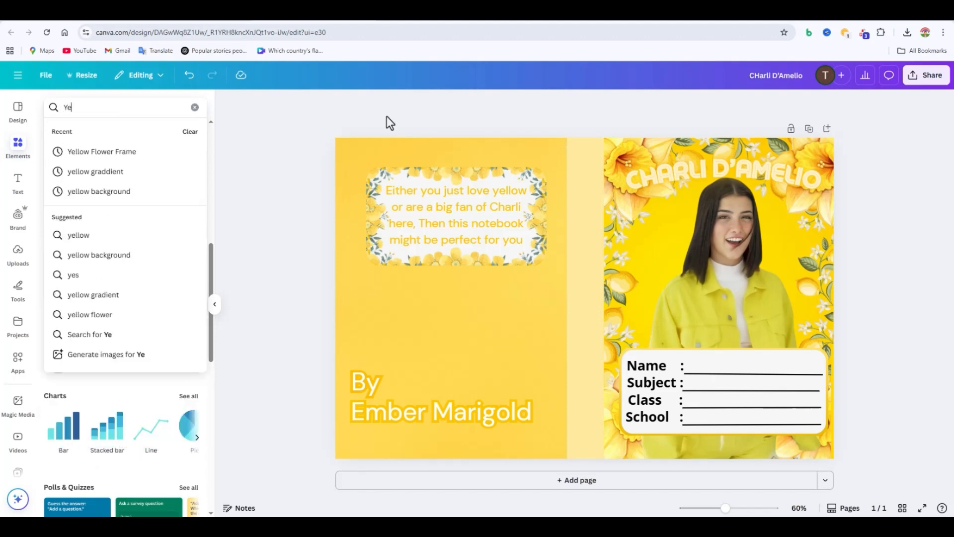
type("llow flower")
key("Return")
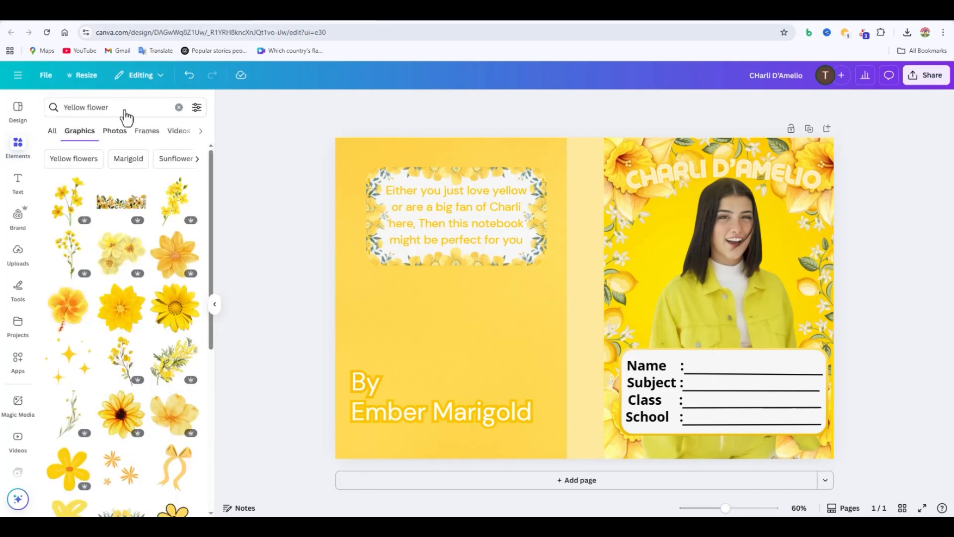
left_click(118, 132)
scroll(145, 323, "down", 5)
left_click(79, 130)
scroll(125, 323, "down", 10)
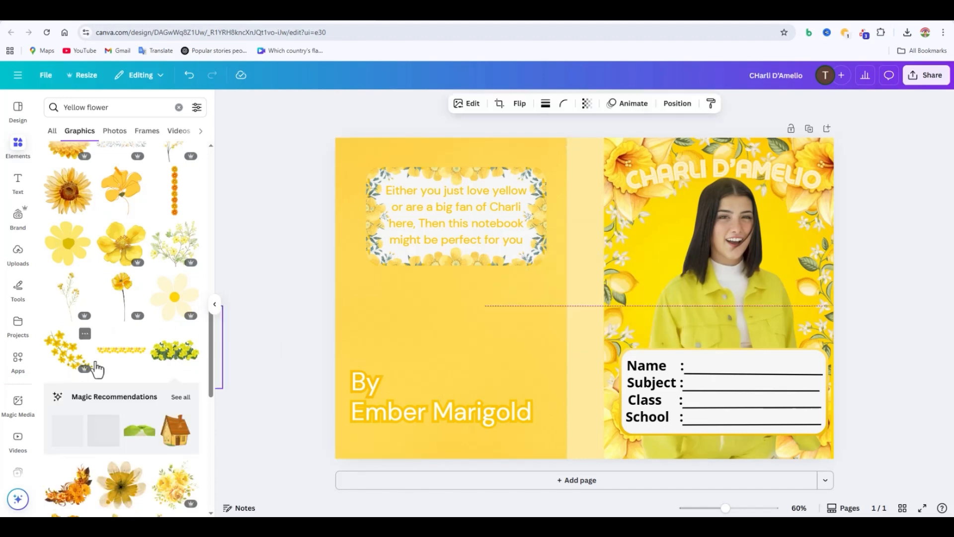
Step: Search the graphics for "star background" and place a gold star pattern over the back cover
left_click(109, 108)
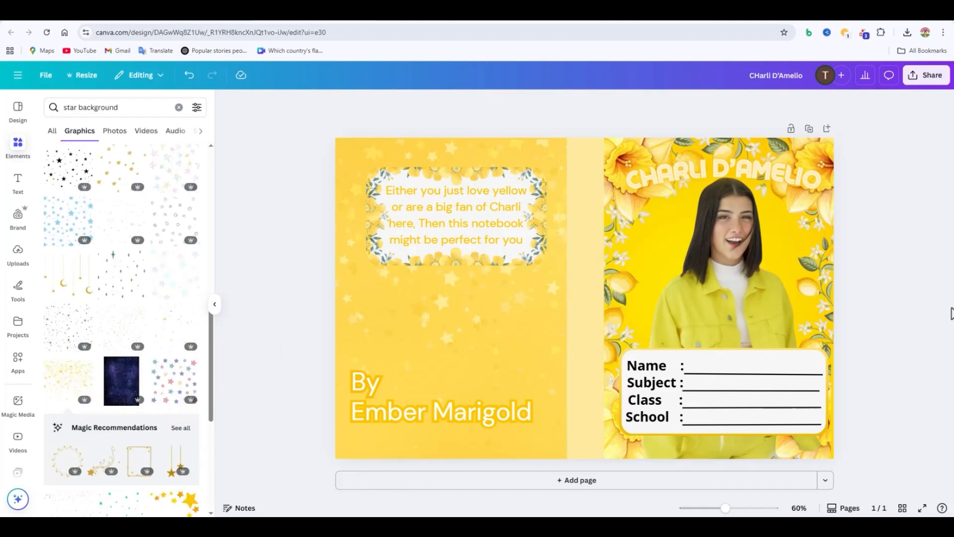
left_click_drag(470, 402, 436, 312)
Step: Download the cover as PDF Print with the CMYK (best for professional printing) color profile
left_click(927, 79)
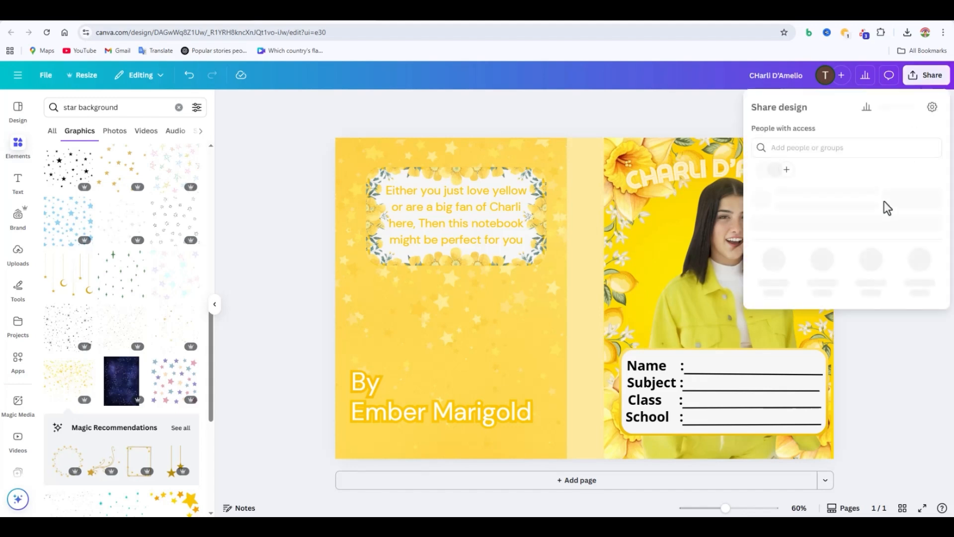
left_click(773, 283)
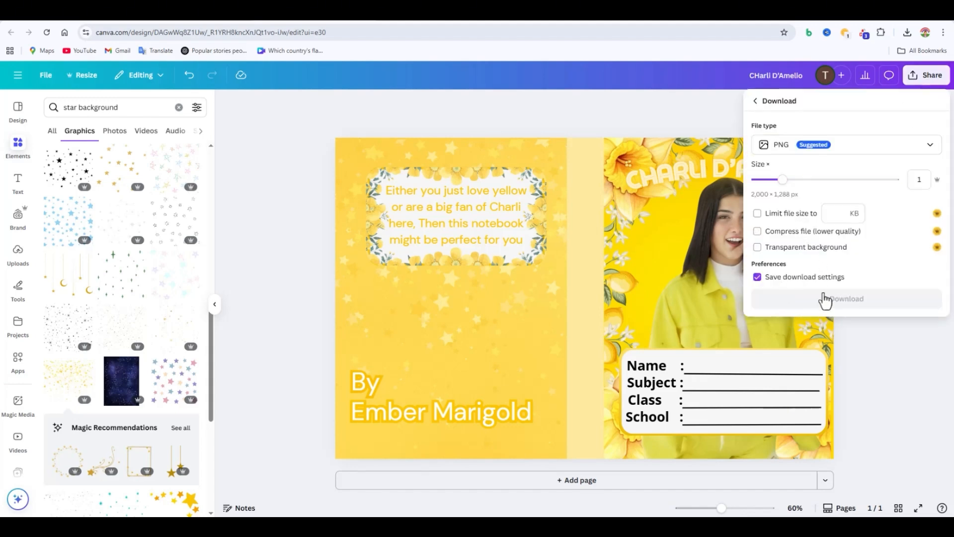
left_click(865, 149)
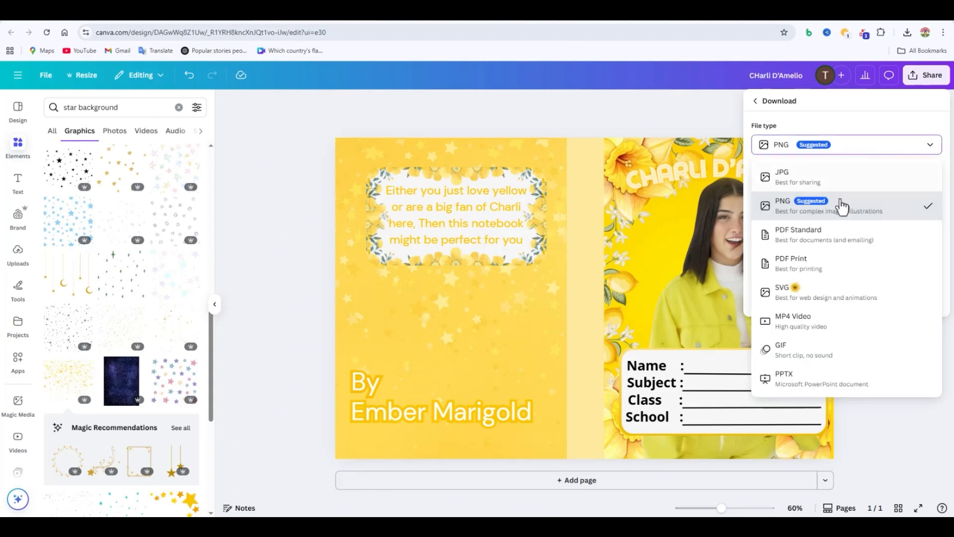
left_click(824, 270)
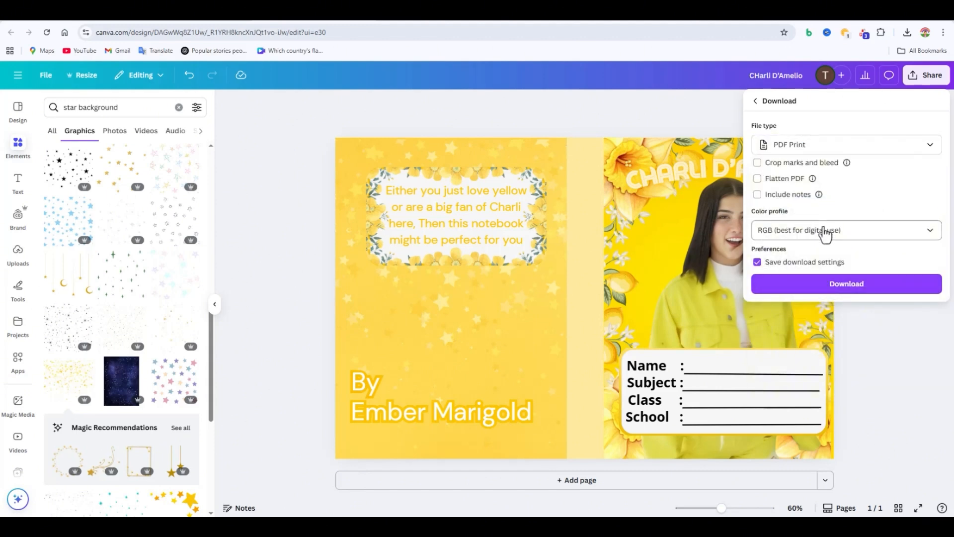
left_click(827, 230)
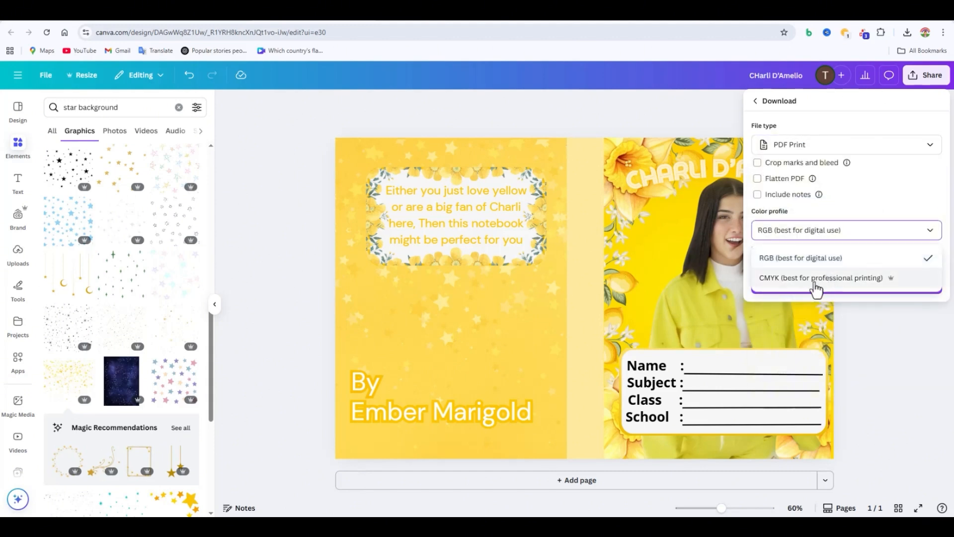
left_click(799, 285)
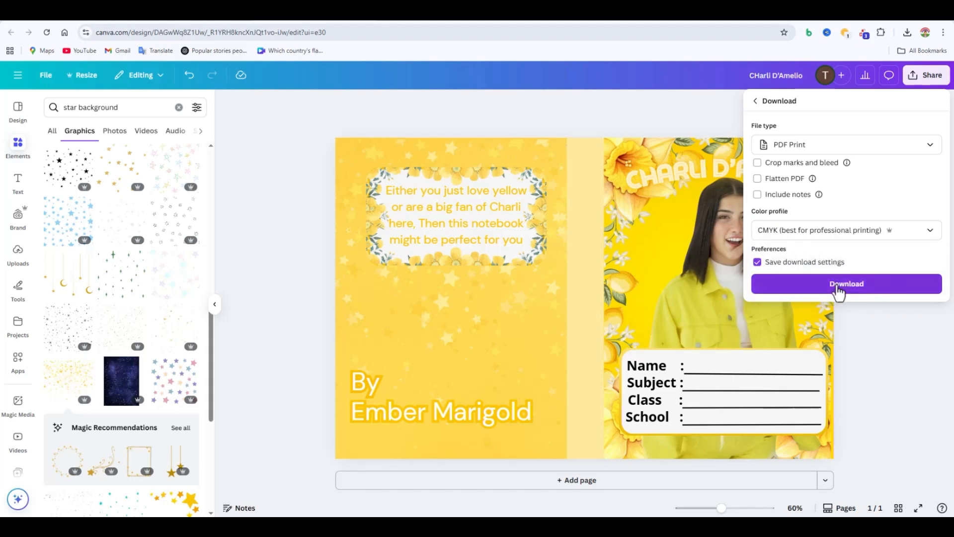
left_click(839, 288)
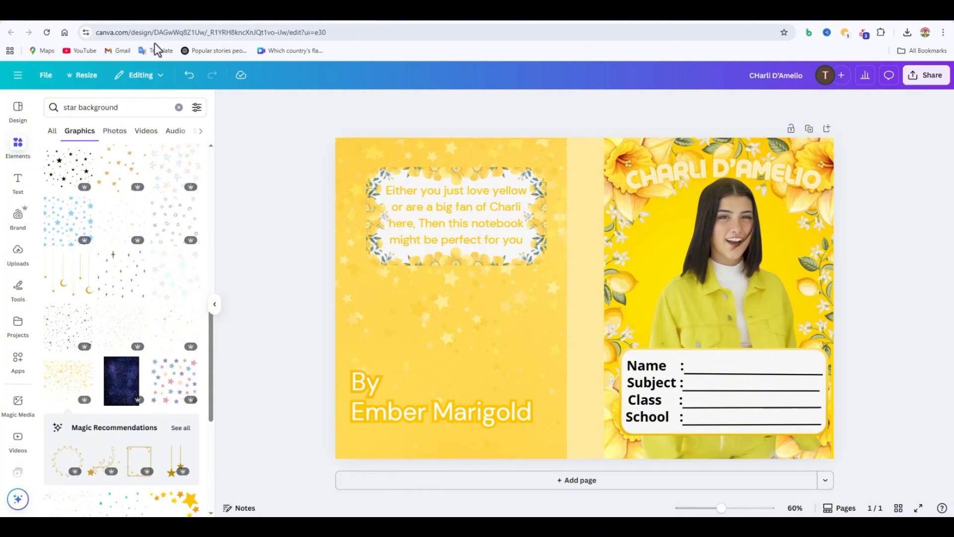
Step: Start a new custom-size design from the Canva home page and clear its preset width and height
left_click(244, 22)
scroll(379, 148, "up", 5)
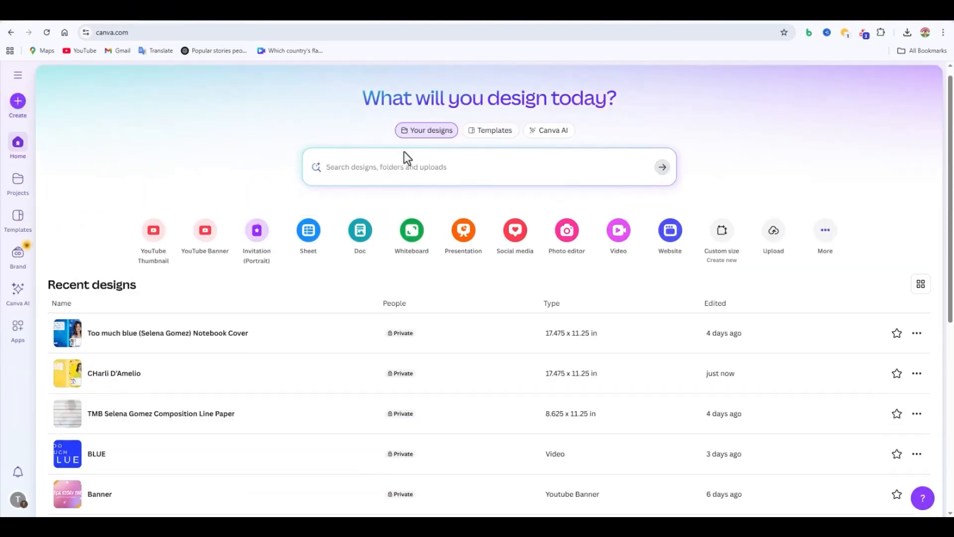
left_click(722, 242)
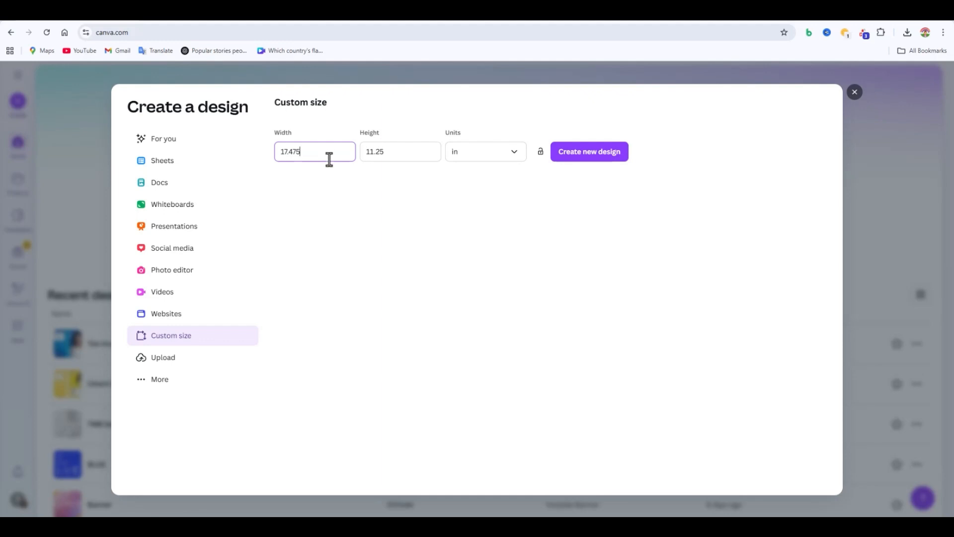
key("BackSpace")
key("BackSpace")
key("BackSpace")
left_click(411, 154)
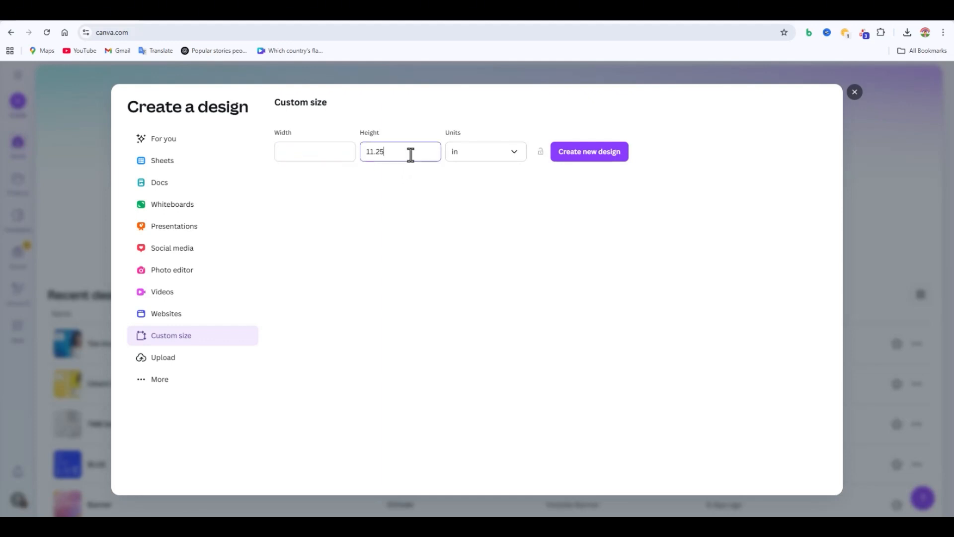
key("BackSpace")
key("BackSpace")
key("BackSpace")
key("BackSpace")
key("BackSpace")
left_click(338, 154)
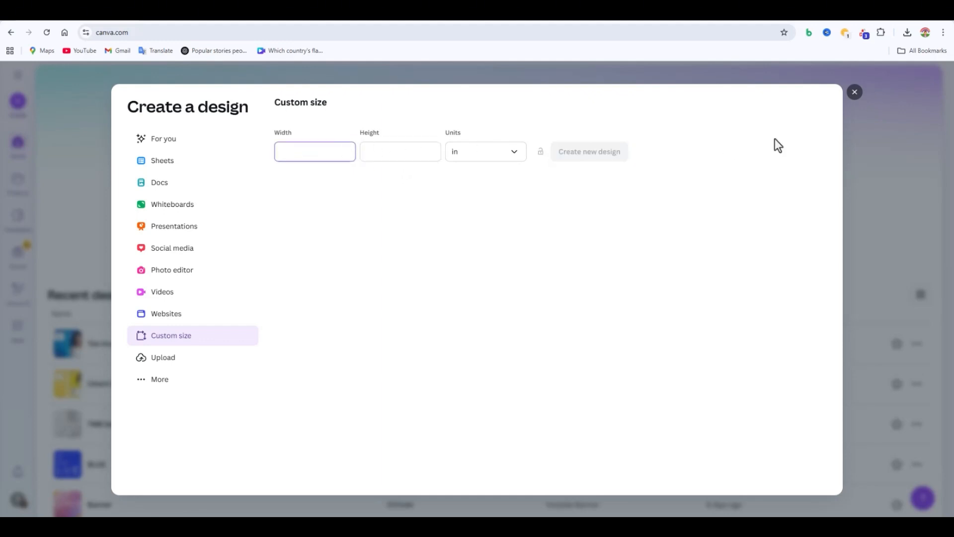
Step: Set the custom size to 8.625 × 11.25 in and create the new design
type("8.6")
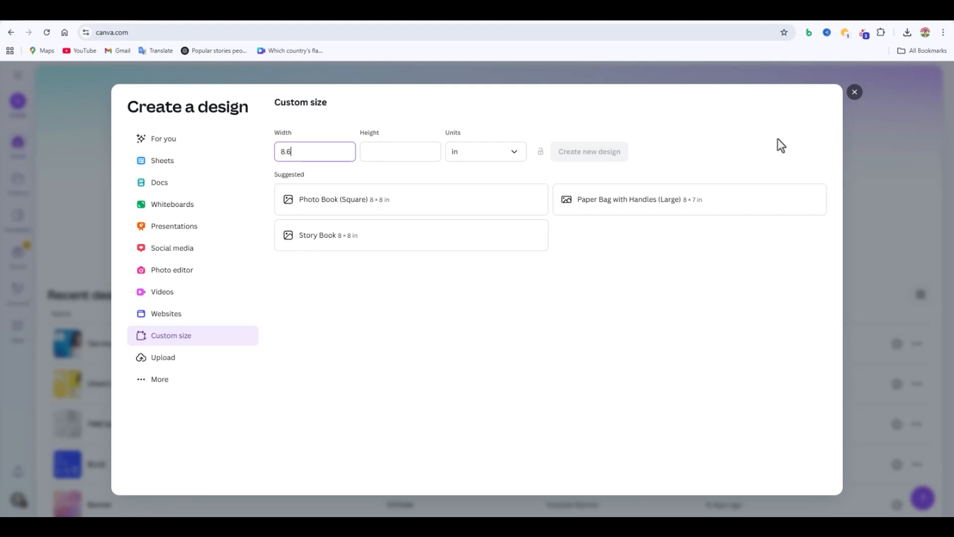
type("25")
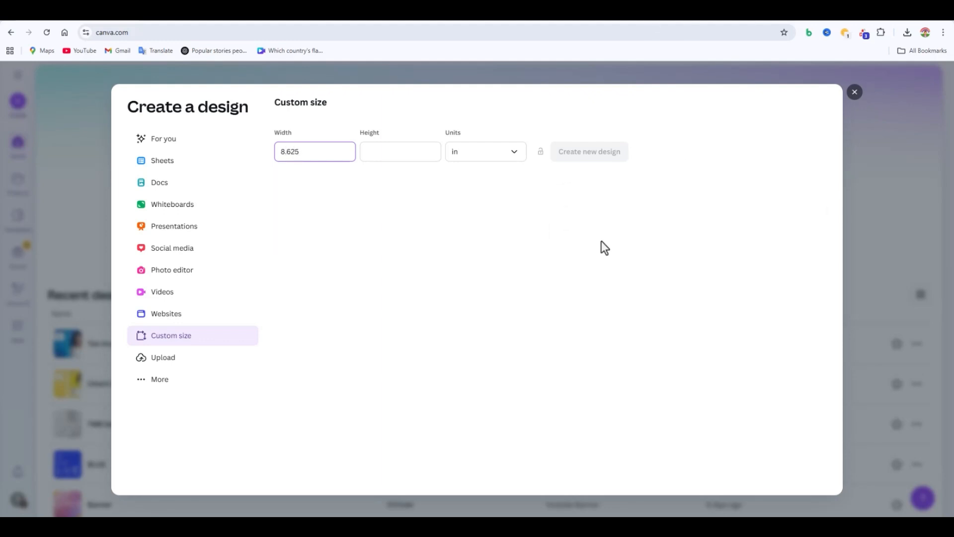
left_click(411, 154)
type("11")
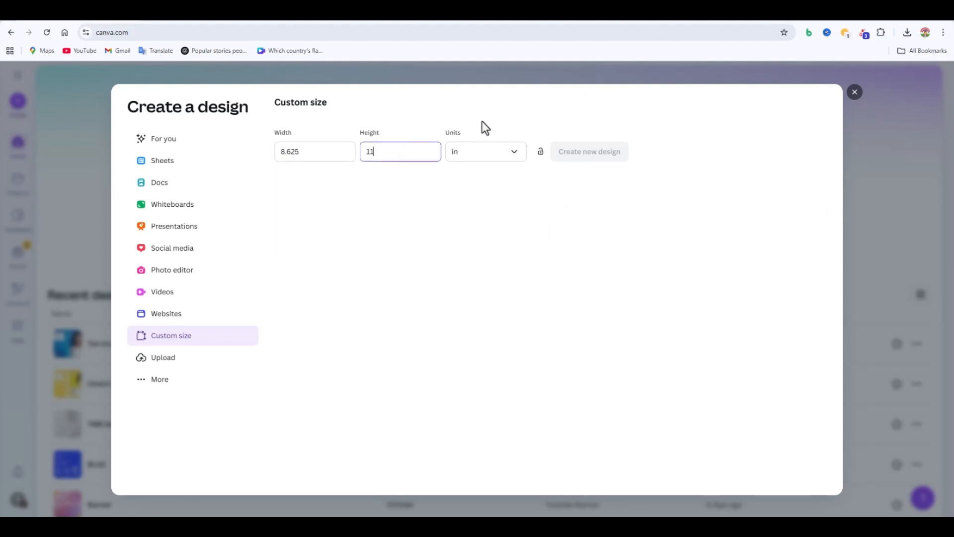
type(".25")
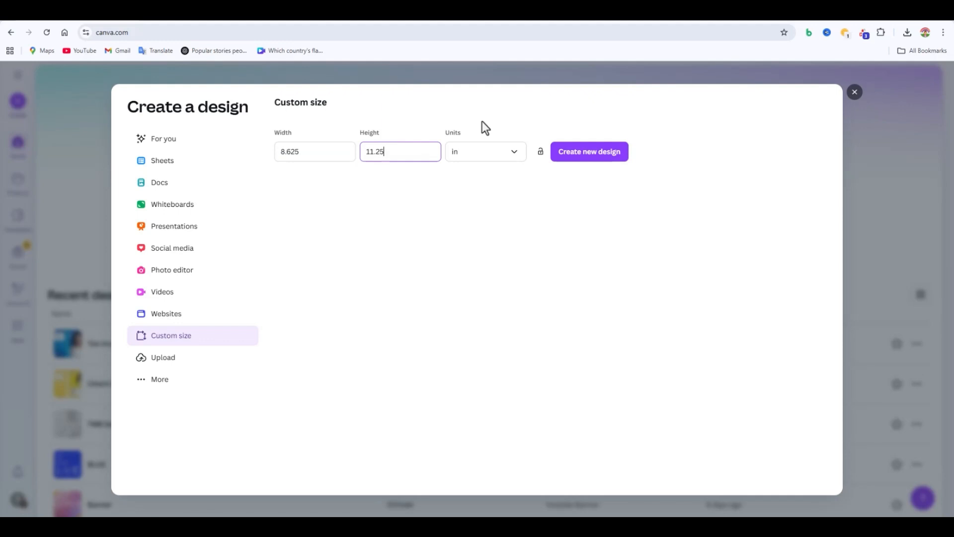
left_click(620, 158)
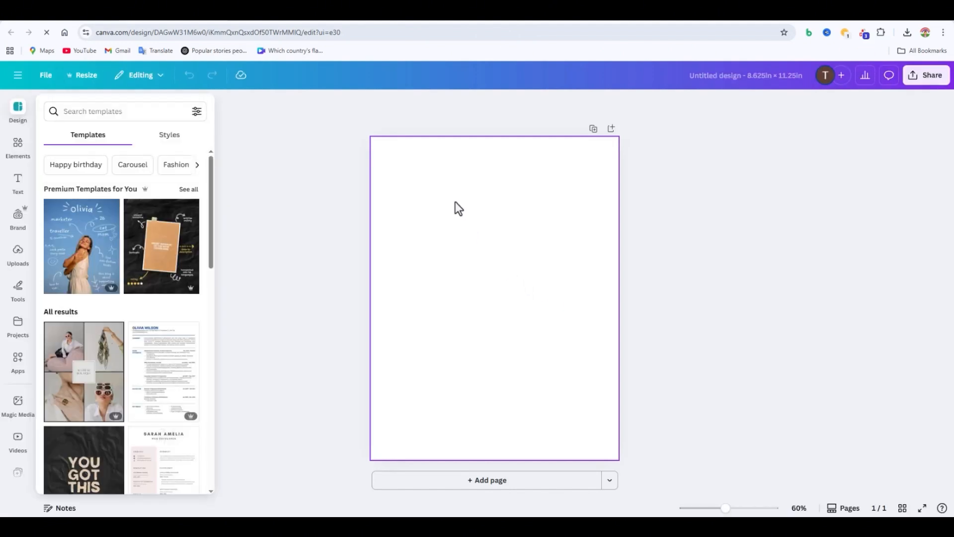
Step: Show rulers and guides, and place horizontal guides at about 1 in and 10.5 in down the blank page
left_click(50, 78)
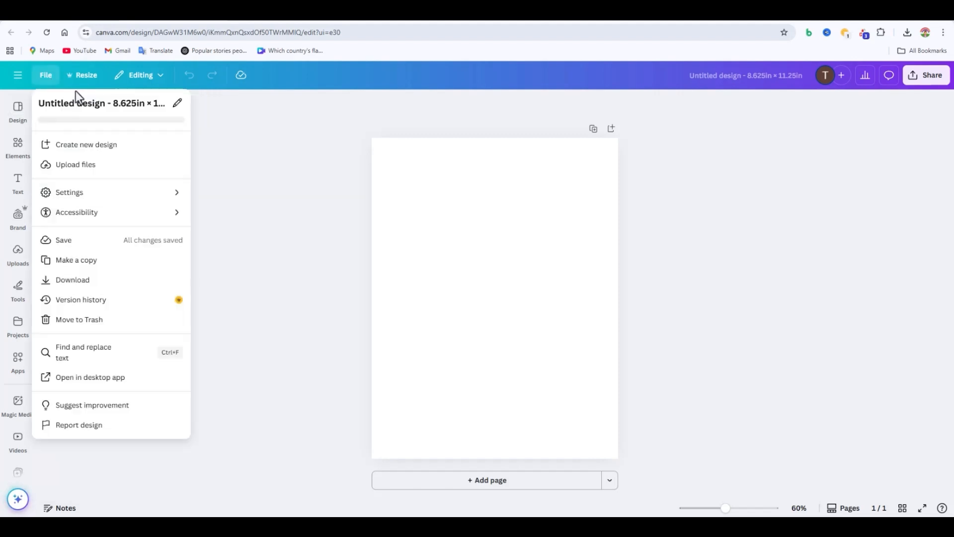
mouse_move(104, 198)
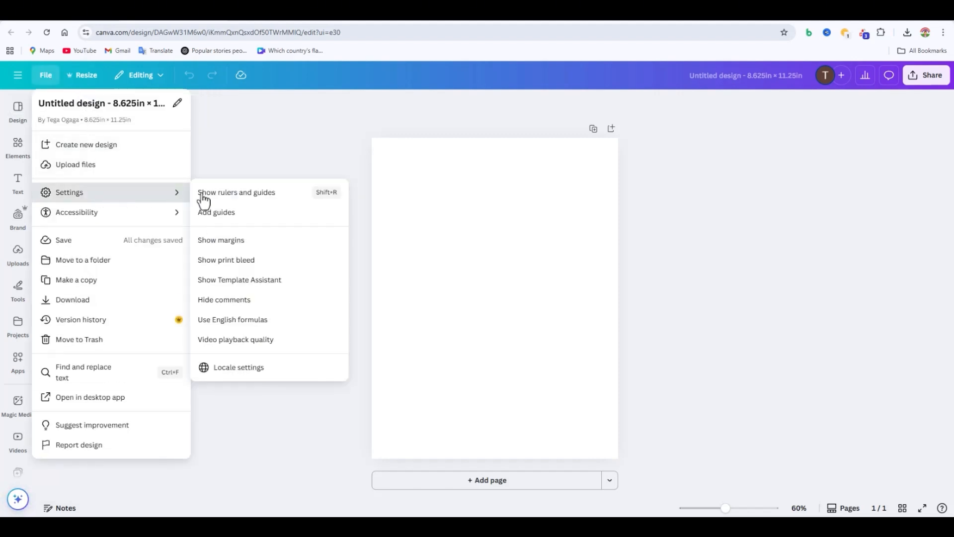
left_click(267, 198)
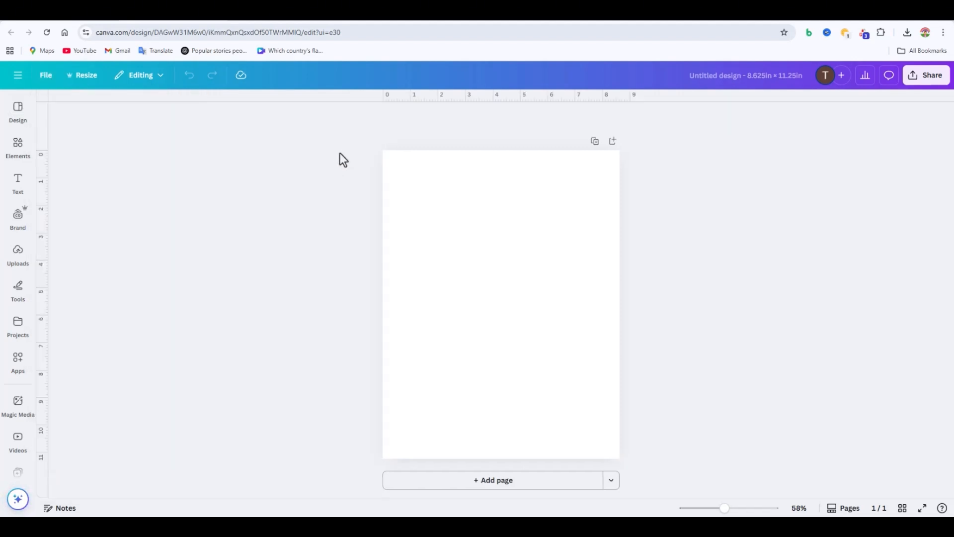
left_click_drag(413, 99, 425, 177)
left_click_drag(475, 97, 479, 427)
left_click_drag(480, 434, 481, 438)
Step: Add a line, adjust its thickness, and stretch it across the full page width along the upper guide
key("l")
left_click(410, 119)
left_click_drag(351, 205, 349, 207)
mouse_move(510, 305)
left_mouse_down()
mouse_move(493, 177)
mouse_move(618, 178)
left_mouse_up()
left_click(410, 117)
left_click(583, 184)
left_click(498, 179)
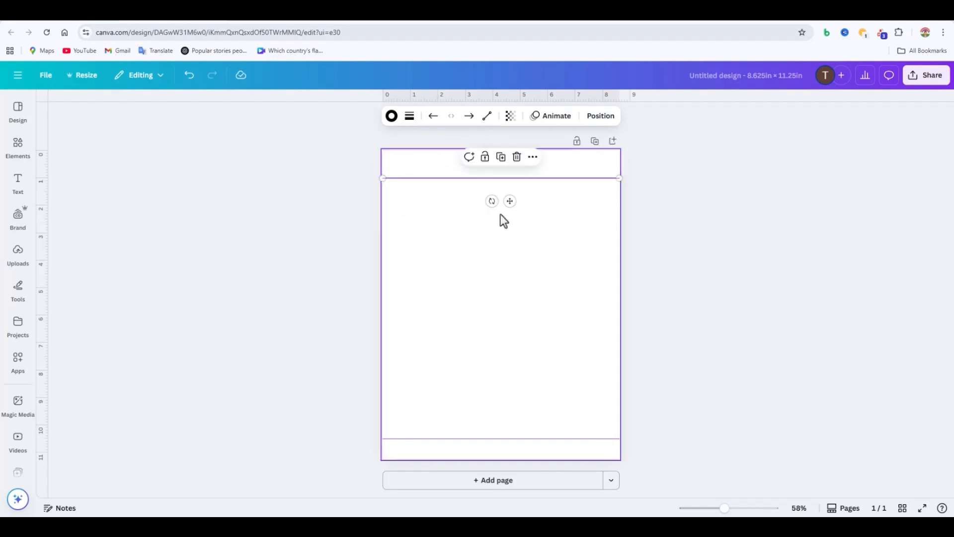
Step: Duplicate the line repeatedly until the staggered copies reach about 6.7 in down the page
key("ctrl+d")
key("ctrl+d")
key("ctrl+d")
key("ctrl+d")
key("ctrl+d")
key("ctrl+d")
key("ctrl+d")
key("ctrl+d")
key("ctrl+d")
key("ctrl+d")
key("ctrl+d")
key("ctrl+d")
key("ctrl+d")
key("ctrl+d")
key("ctrl+d")
key("ctrl+d")
key("ctrl+d")
key("ctrl+d")
key("ctrl+d")
key("ctrl+d")
key("ctrl+d")
key("ctrl+d")
key("ctrl+d")
key("ctrl+d")
key("ctrl+d")
key("ctrl+d")
key("ctrl+d")
key("ctrl+d")
key("ctrl+d")
key("ctrl+d")
key("ctrl+d")
key("ctrl+d")
key("ctrl+d")
key("ctrl+d")
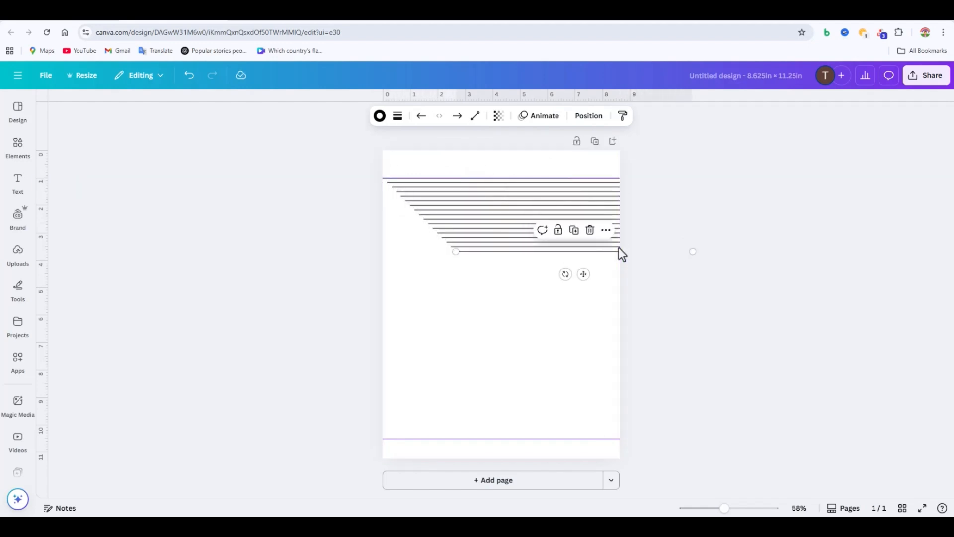
key("ctrl+d")
key("ctrl+d")
key("ctrl+d")
key("ctrl+d")
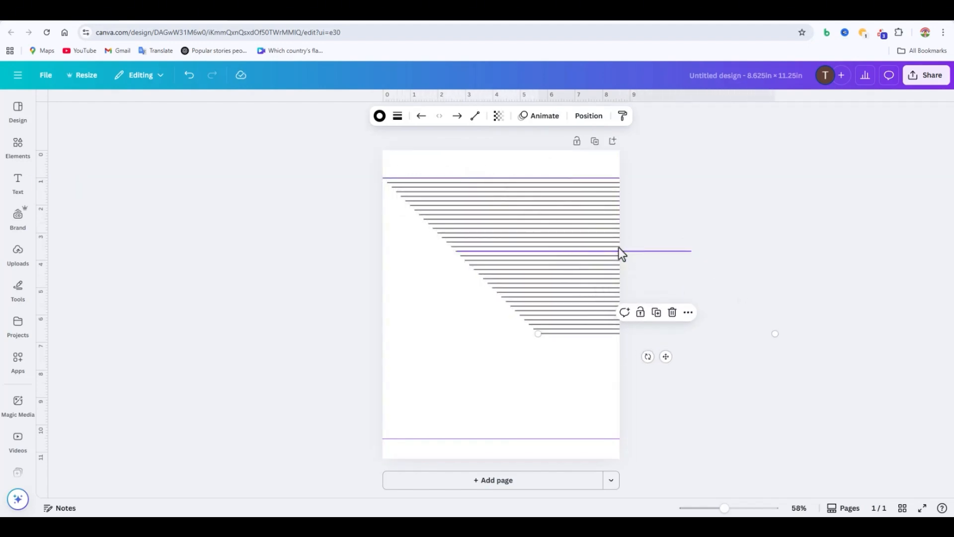
Step: Align all the ruled lines on their horizontal centre and move them together to span the page width
left_click_drag(342, 169, 696, 345)
right_click(747, 293)
left_click(617, 157)
mouse_move(671, 289)
left_click(784, 311)
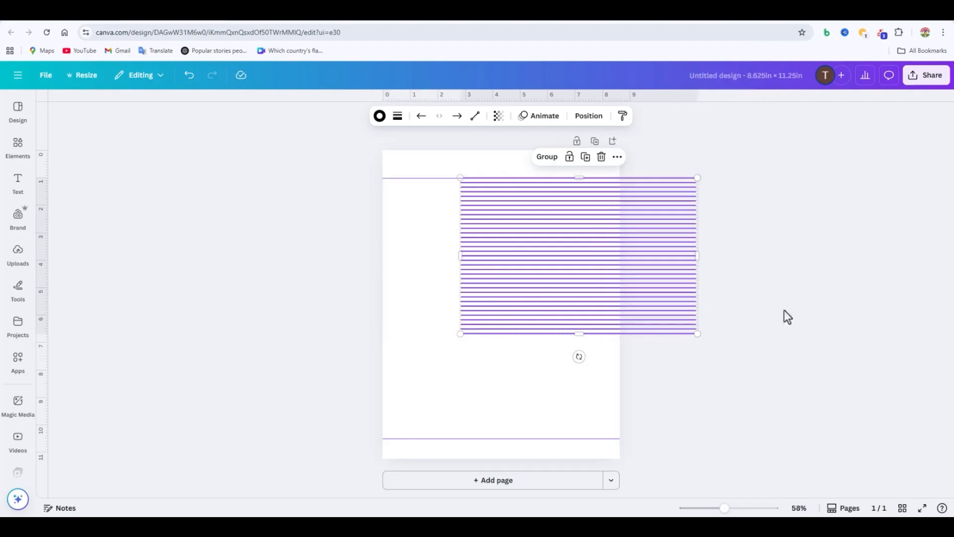
left_click_drag(666, 296, 588, 296)
Step: Move the lowest ruled line down onto the lower guide
left_click(644, 342)
left_click_drag(606, 334, 603, 439)
left_click(360, 183)
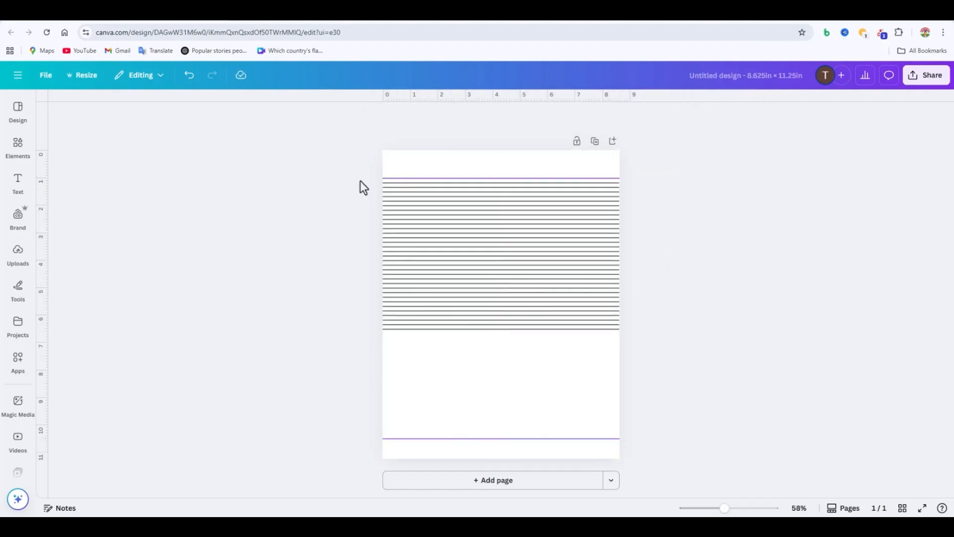
Step: Select all the ruled lines and space them evenly down the page between the upper and lower guides
left_click_drag(360, 181, 641, 445)
right_click(582, 298)
mouse_move(668, 388)
left_click(751, 387)
left_click(703, 407)
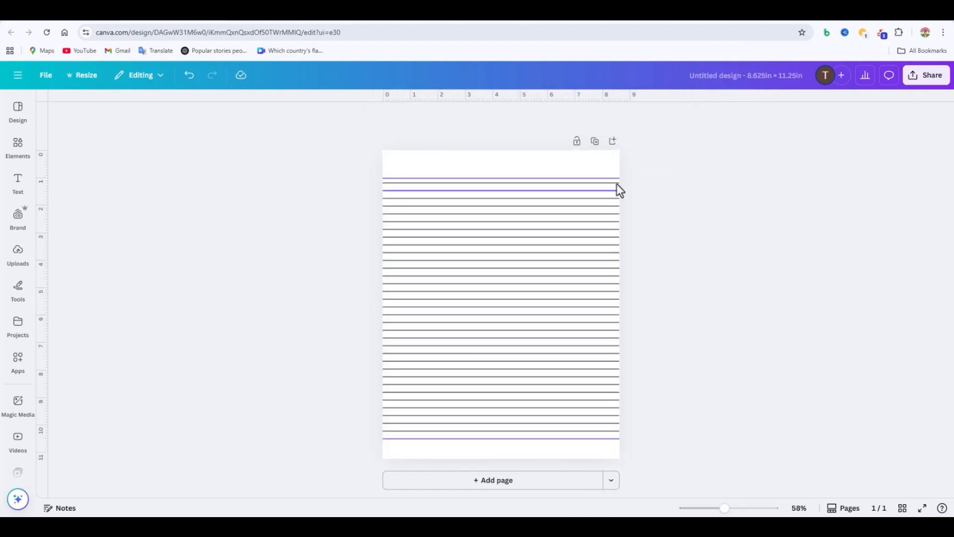
Step: Duplicate a ruled line and turn the copy into a vertical margin line at 1 in, spanning the full page height
left_click_drag(616, 182, 411, 458)
left_click(739, 451)
left_click(570, 246)
key("ctrl+d")
left_click_drag(388, 253, 411, 150)
Step: Set the vertical margin line's stroke weight to 5
left_click(398, 116)
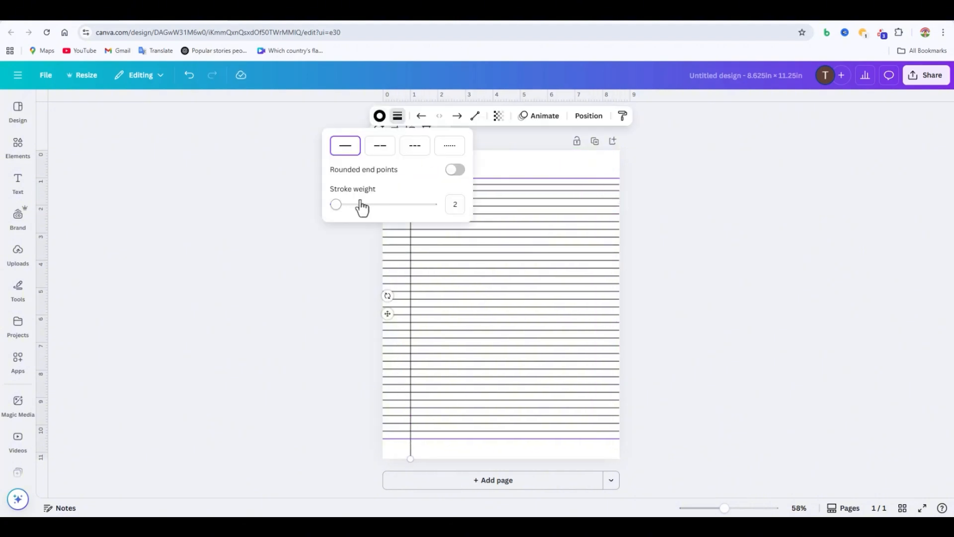
left_click(455, 205)
type("5")
left_click(397, 116)
left_click(463, 205)
type("5")
key("Return")
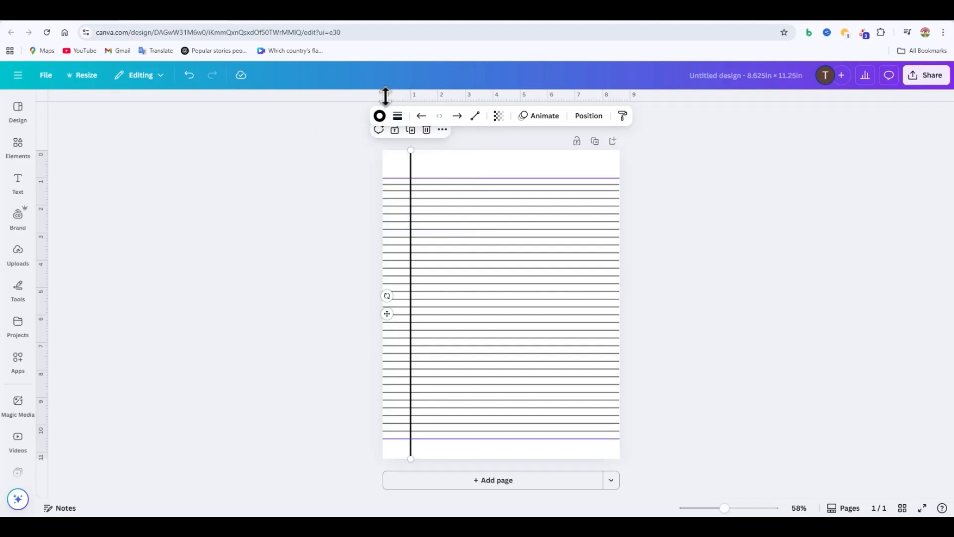
Step: Add a vertical guide about 1.2 in from the page's left edge and align the margin line to it
left_click_drag(386, 94, 410, 196)
left_click(589, 116)
left_click(163, 132)
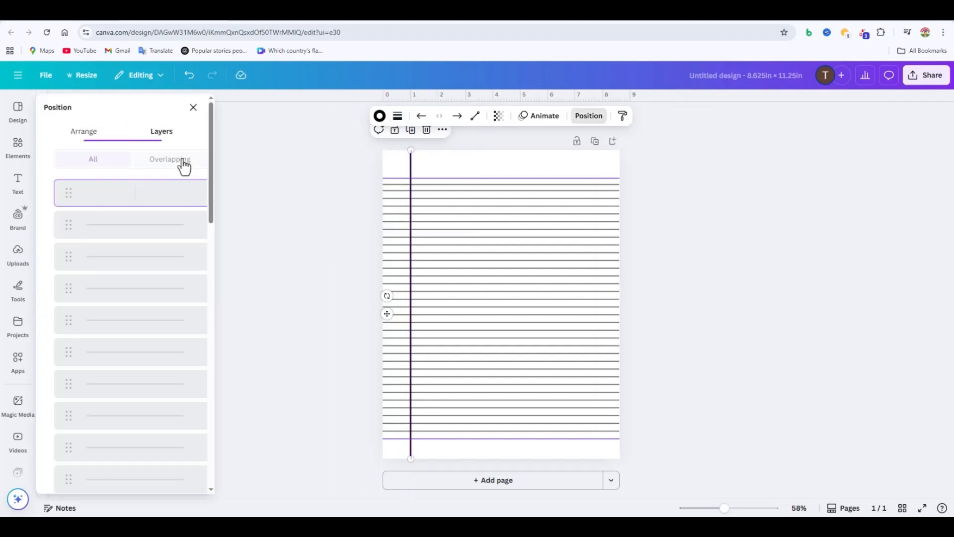
mouse_move(410, 162)
left_mouse_down()
mouse_move(392, 164)
mouse_move(410, 156)
mouse_move(416, 167)
left_mouse_up()
left_click_drag(391, 209, 415, 164)
left_click(678, 342)
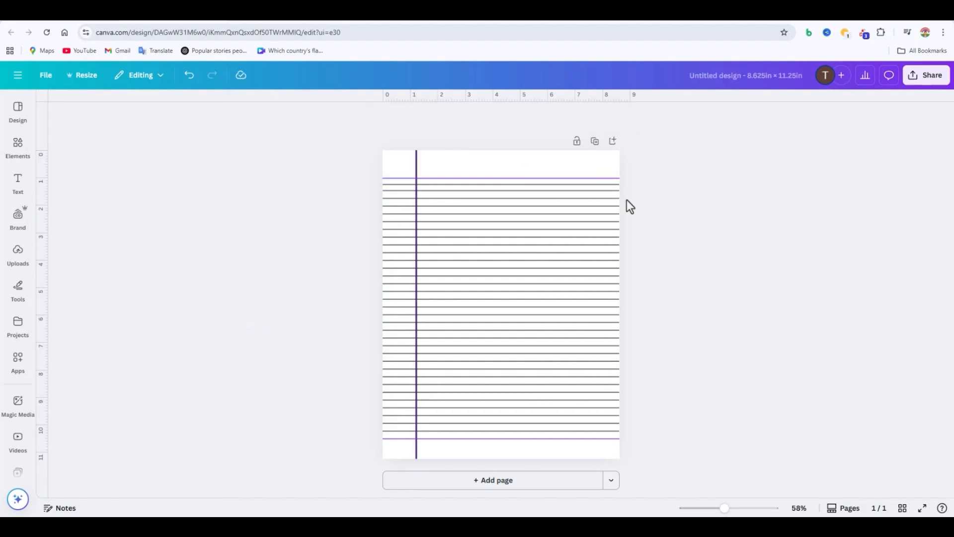
left_click(19, 258)
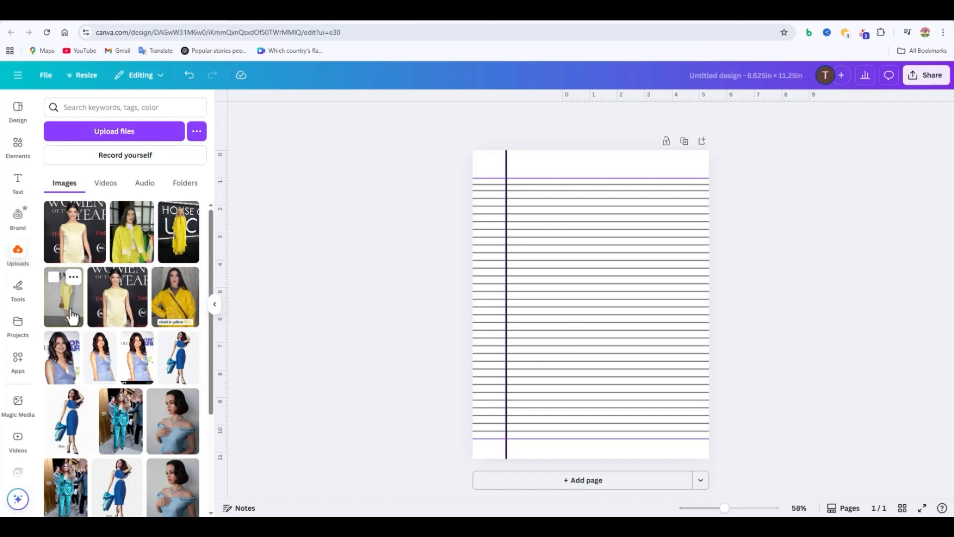
left_click(72, 316)
left_click_drag(661, 199, 754, 190)
left_click_drag(645, 217, 596, 263)
left_click_drag(649, 197, 672, 160)
key("Delete")
Step: Place the uploaded photo of the woman in the yellow denim jacket, enlarge it to the page width, and remove its background
left_click(135, 236)
left_click_drag(562, 318, 517, 370)
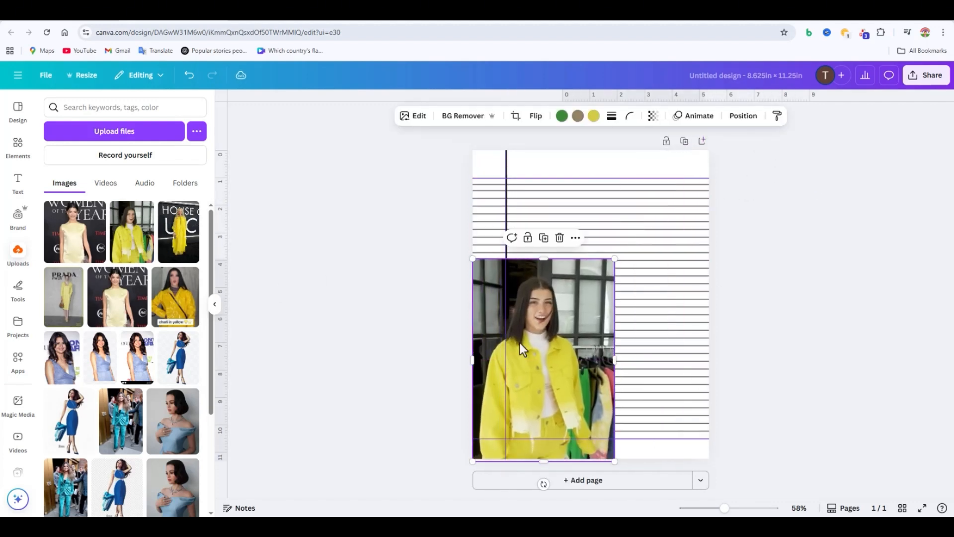
left_click_drag(615, 258, 710, 129)
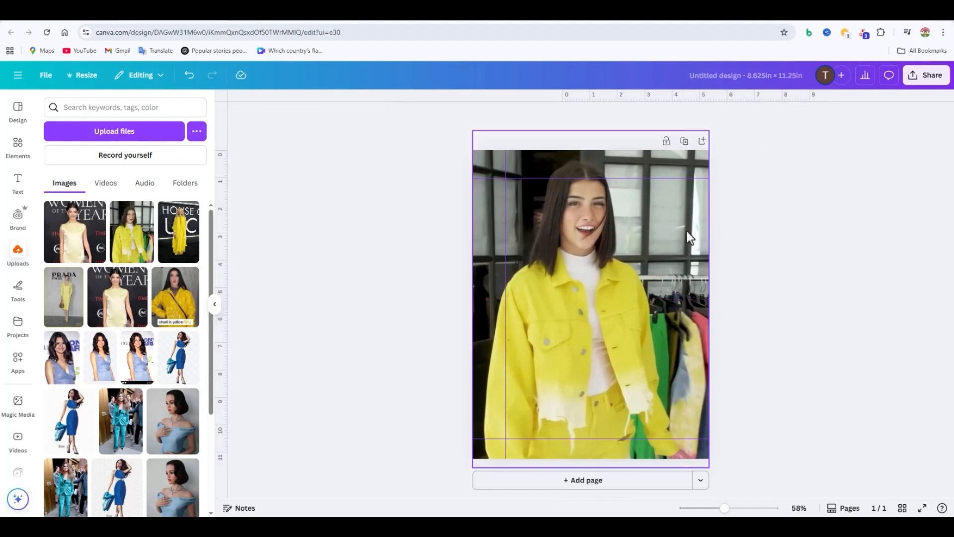
left_click(687, 231)
left_click(469, 120)
Step: Search the elements for "light yellow", add the pale yellow gradient photo to the page, and enlarge it
left_click(19, 148)
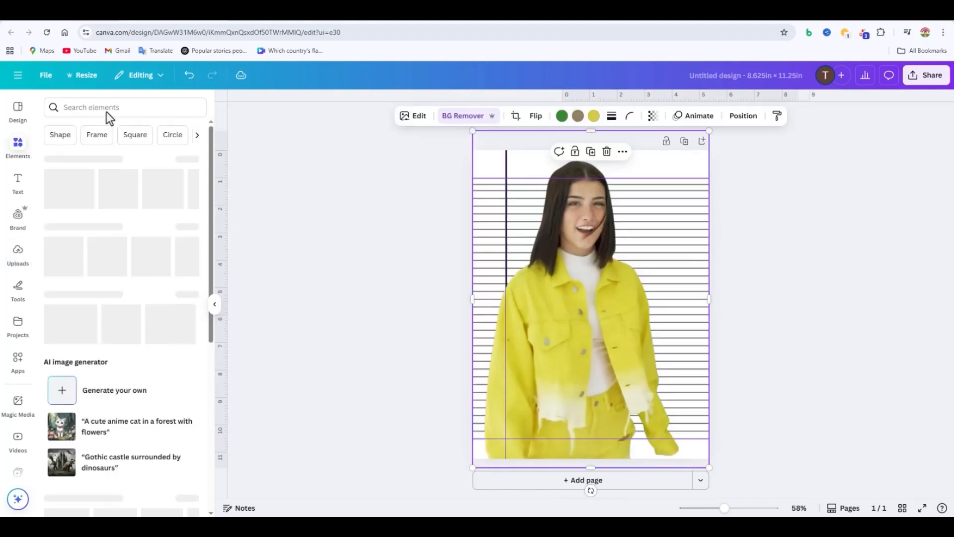
left_click(106, 112)
type("light yellow")
key("Return")
left_click_drag(122, 277, 571, 345)
left_click_drag(662, 302, 831, 130)
Step: Adjust the sides of the pale yellow background image so it fits the page edges exactly
left_click_drag(849, 304, 762, 304)
left_click_drag(627, 300, 582, 299)
left_click_drag(719, 304, 812, 304)
left_click_drag(662, 305, 630, 305)
left_click_drag(395, 305, 473, 305)
left_click_drag(779, 305, 710, 304)
Step: Reorder the layers so the photo and the pale yellow background sit behind all lines, and shift the photo slightly right
left_click(735, 116)
left_click_drag(161, 193, 165, 484)
left_click(168, 422)
left_click_drag(586, 167, 604, 167)
Step: Lower the opacity of the woman's photo and of the pale yellow background image
left_click(653, 116)
left_click(631, 158)
left_click(488, 160)
left_click(645, 116)
left_click(629, 158)
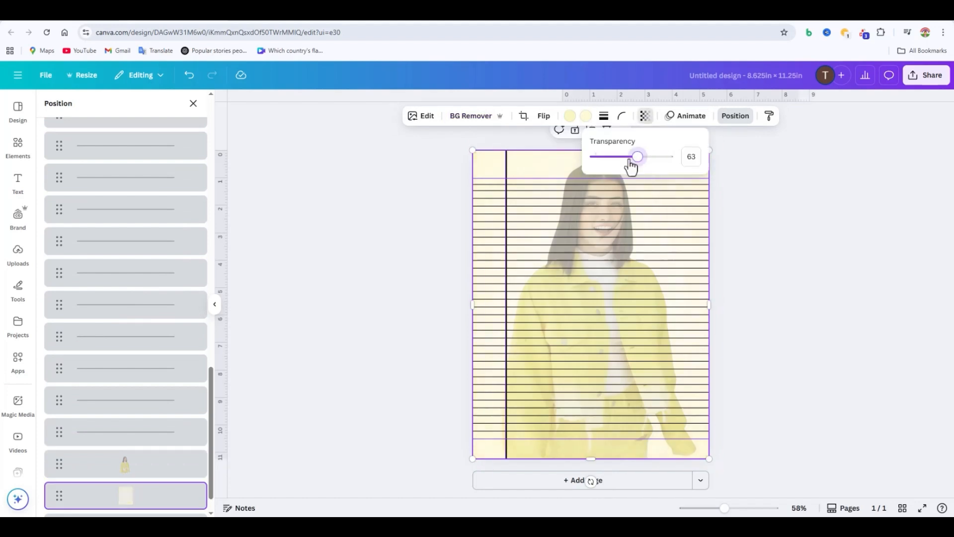
Step: Fade the woman's photo further by lowering its transparency value again
left_click(764, 253)
left_click(599, 176)
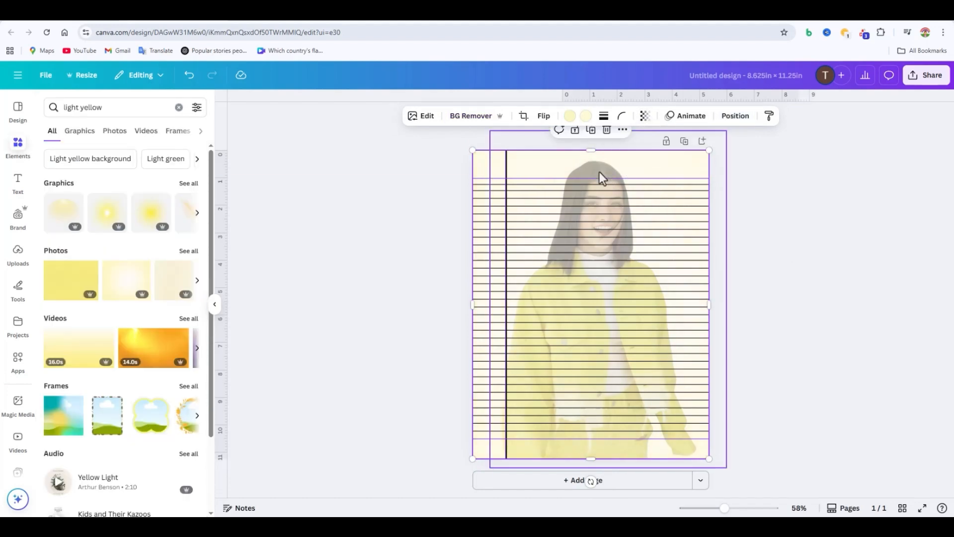
left_click(653, 119)
left_click(859, 264)
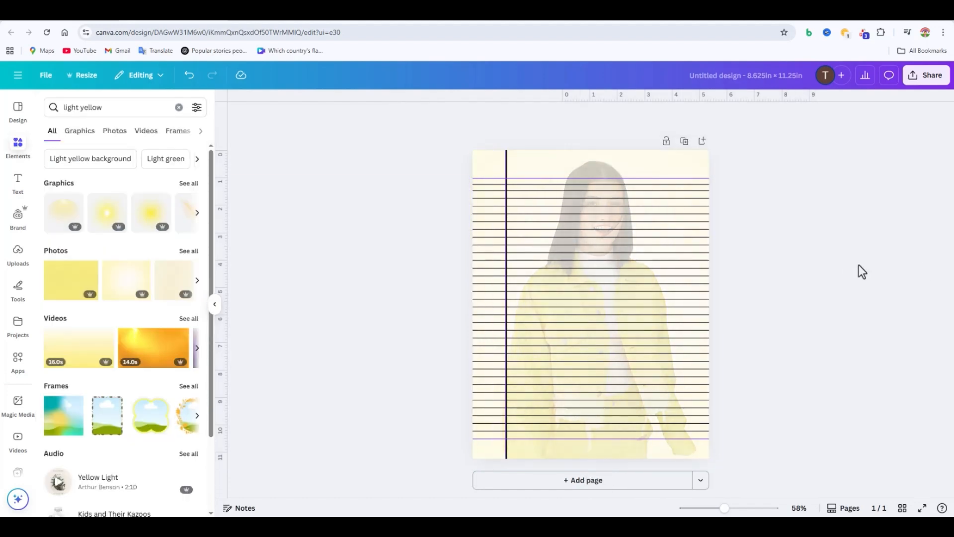
Step: Recolour the vertical margin line with Yellow #ffde59 and deepen it to a custom golden yellow
left_click(665, 163)
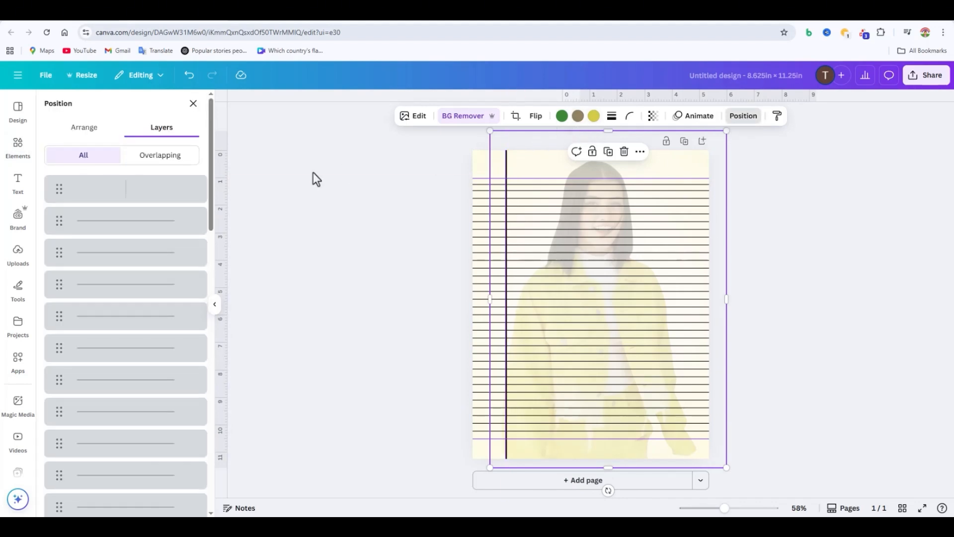
left_click(174, 193)
left_click(470, 116)
scroll(145, 247, "down", 3)
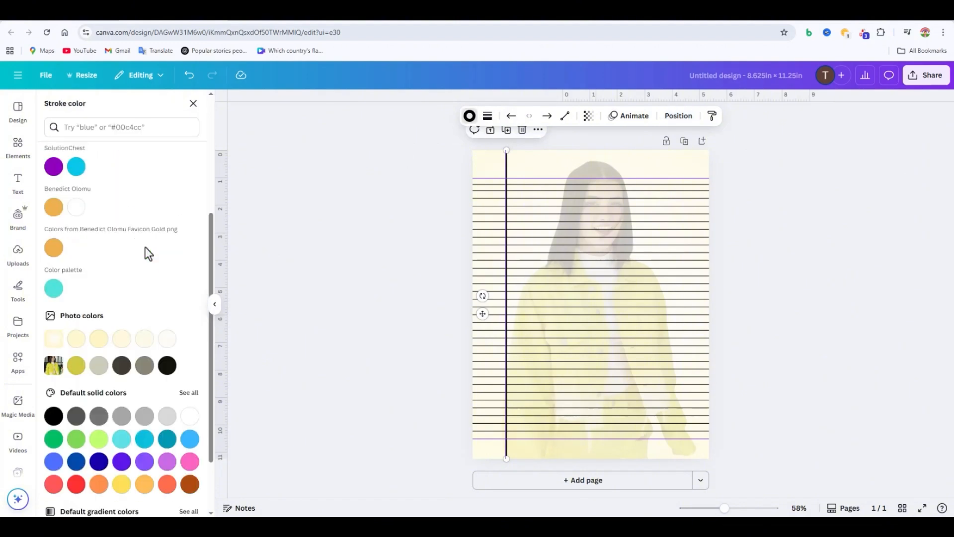
scroll(148, 254, "up", 4)
scroll(124, 347, "down", 6)
left_click(121, 404)
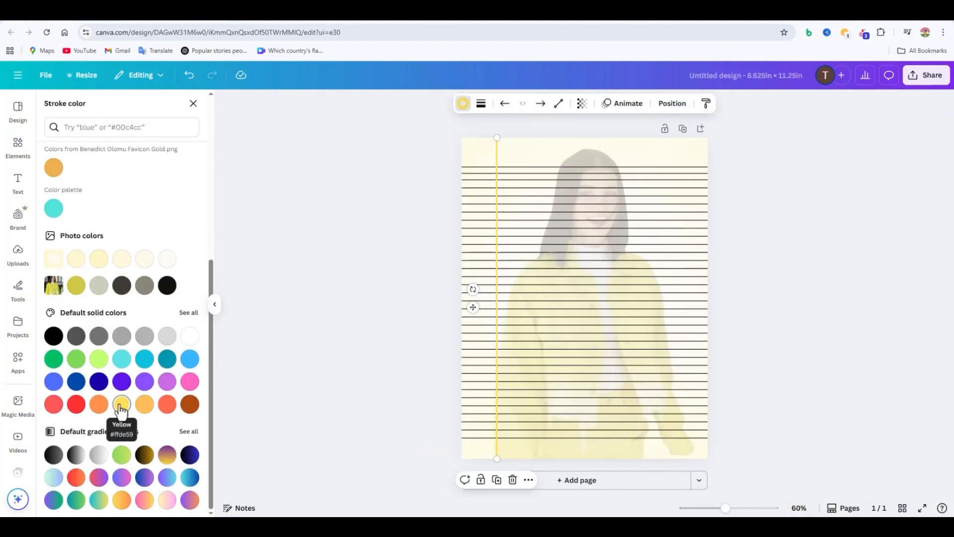
scroll(109, 298, "up", 6)
left_click(53, 177)
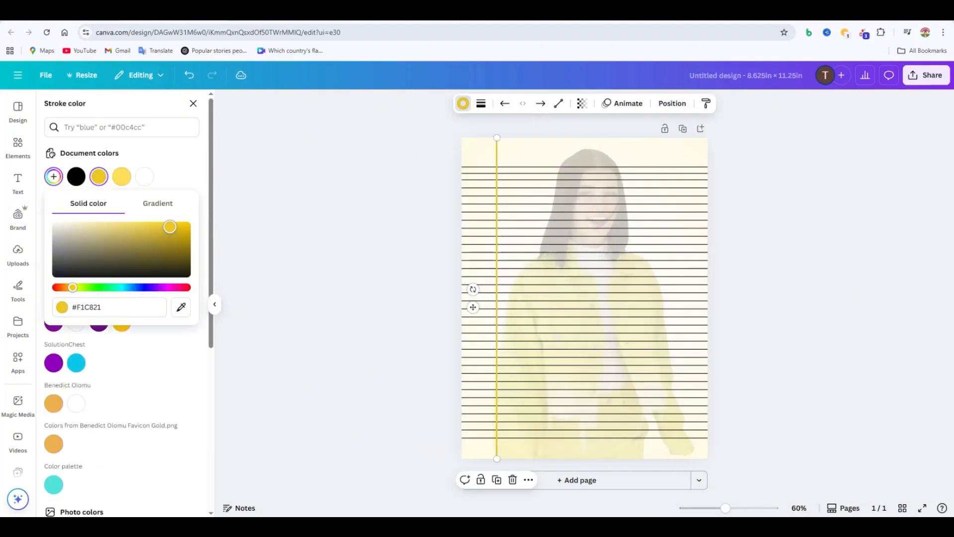
left_click_drag(170, 227, 180, 228)
left_click(275, 282)
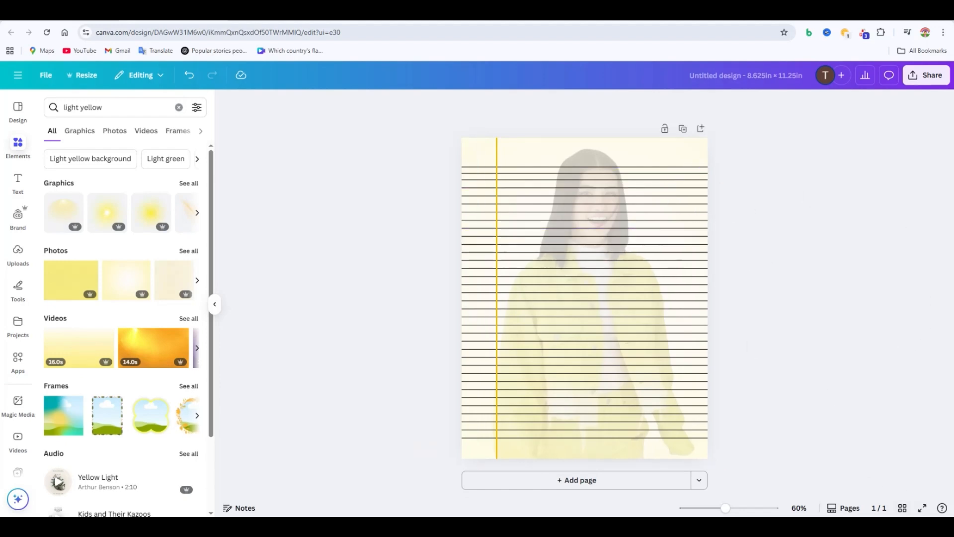
Step: Duplicate the finished lined page in grid view to make 100 pages
left_click(903, 509)
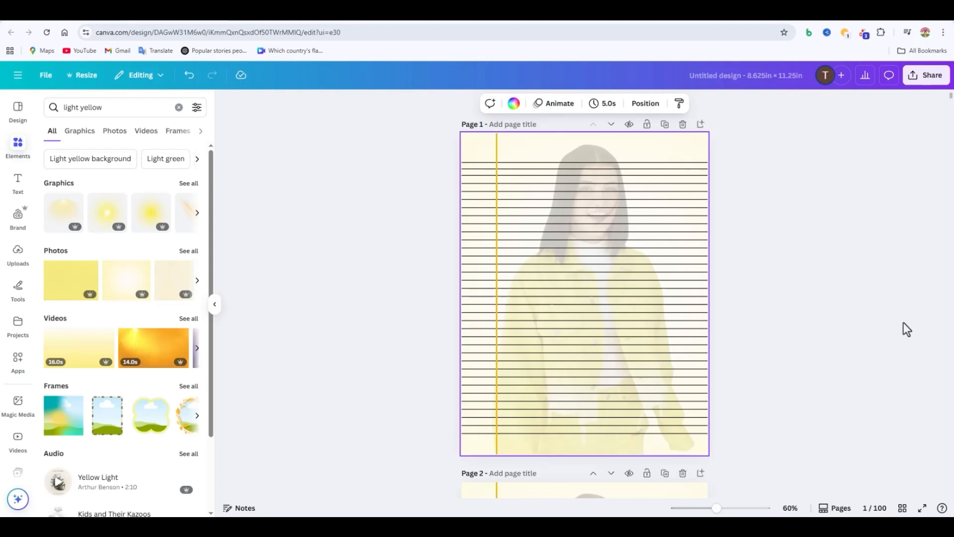
left_click(883, 319)
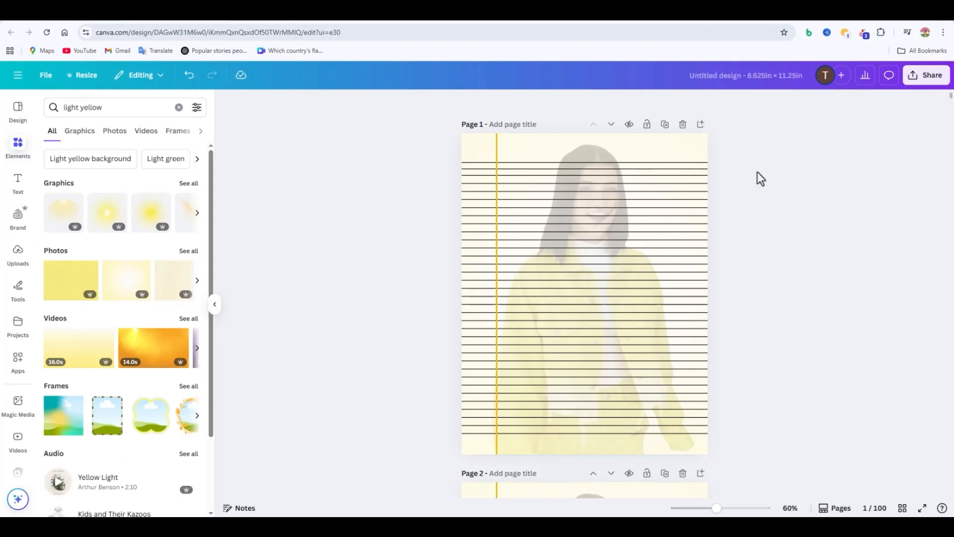
Step: Rename the design as "TMY Charli D'Amelio Composition Line Paper"
left_click(768, 73)
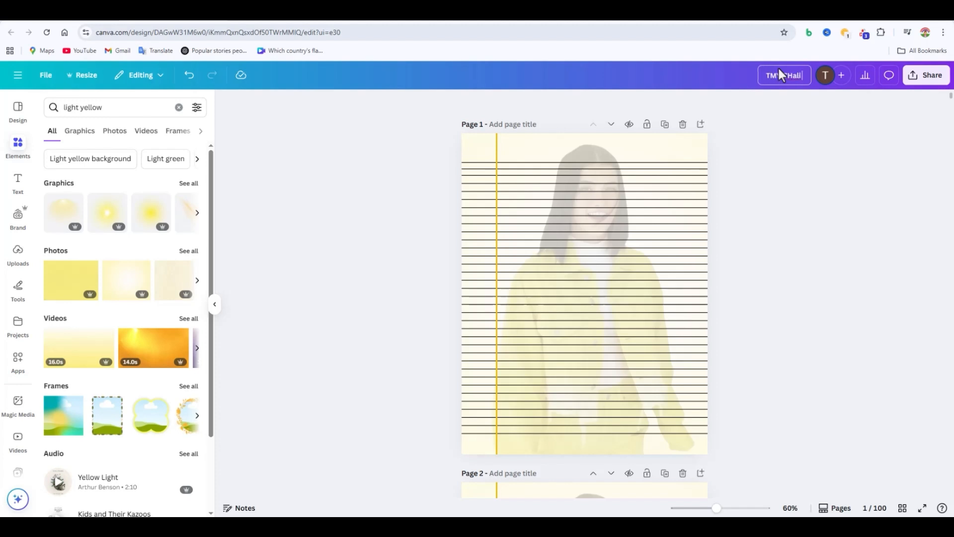
type("amelio")
type("'")
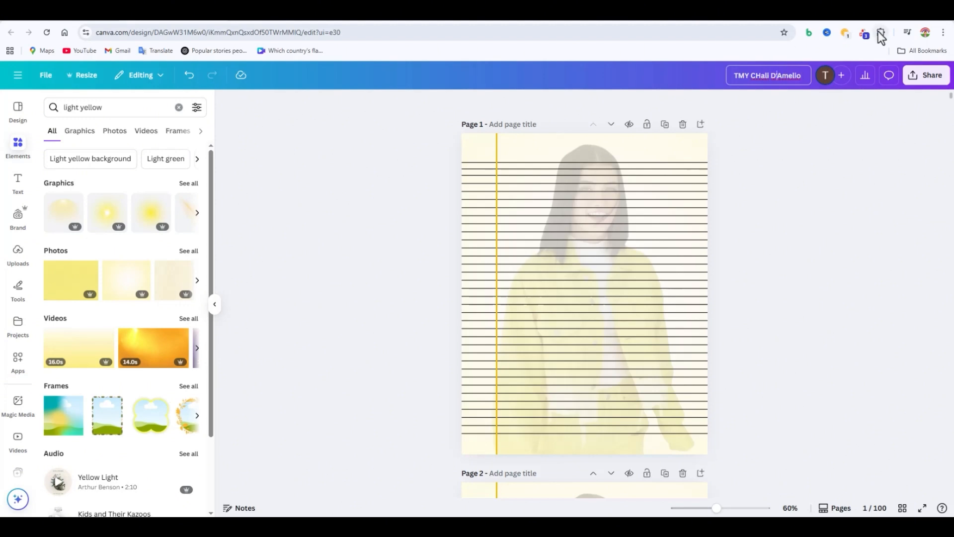
key("BackSpace")
type("harli D'Amelio C")
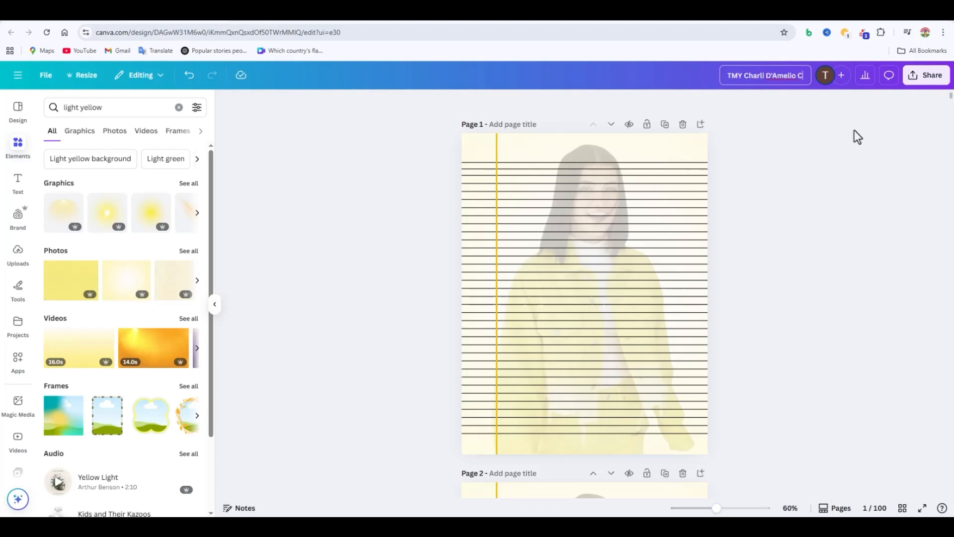
type("ompos")
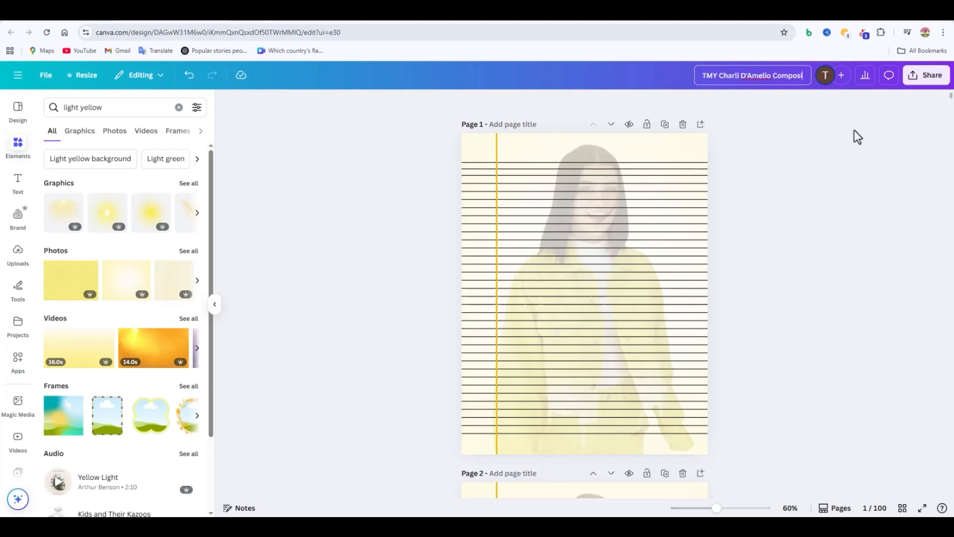
type("iton Lin")
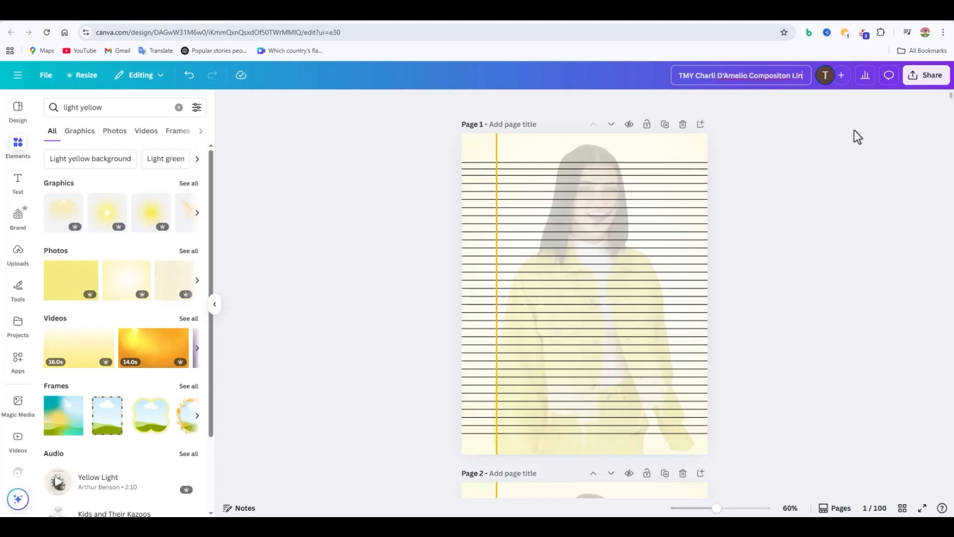
type("e Paper")
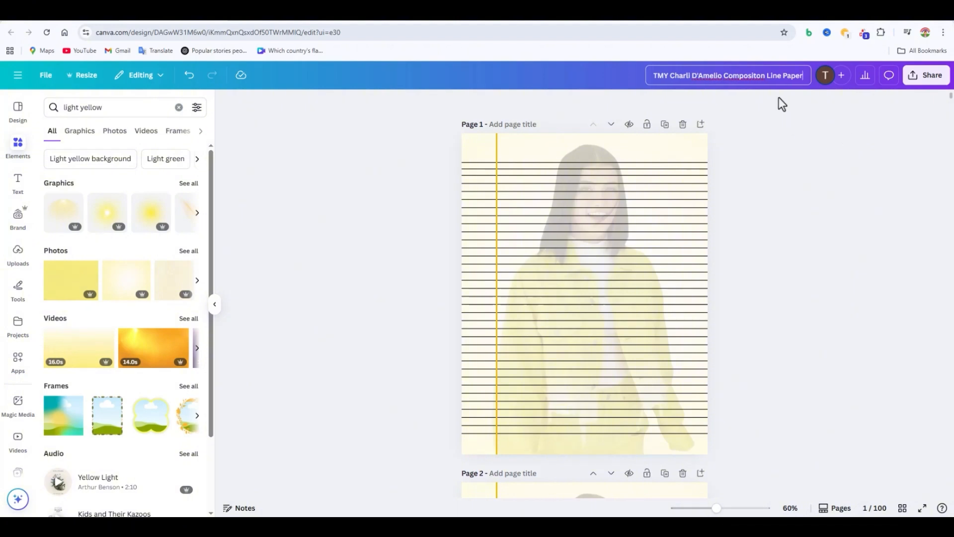
left_click(844, 154)
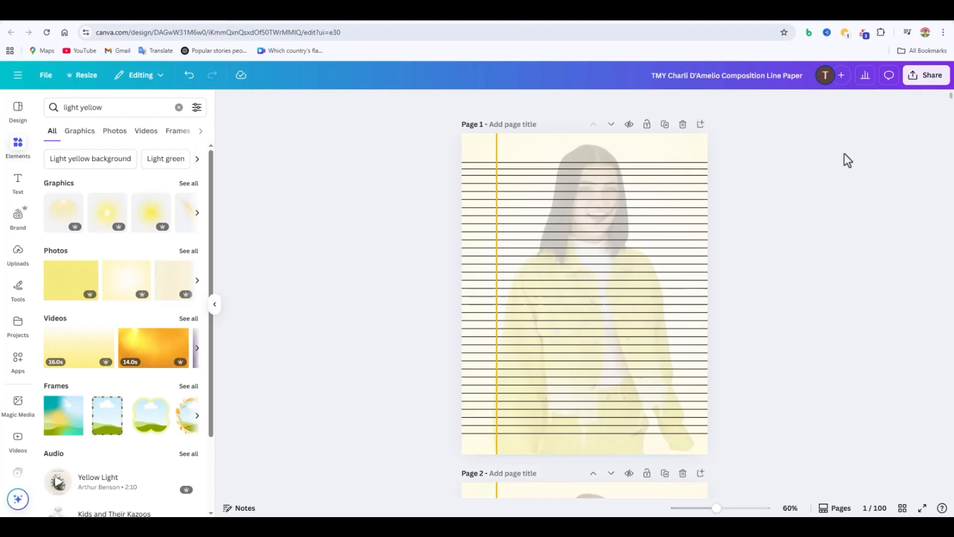